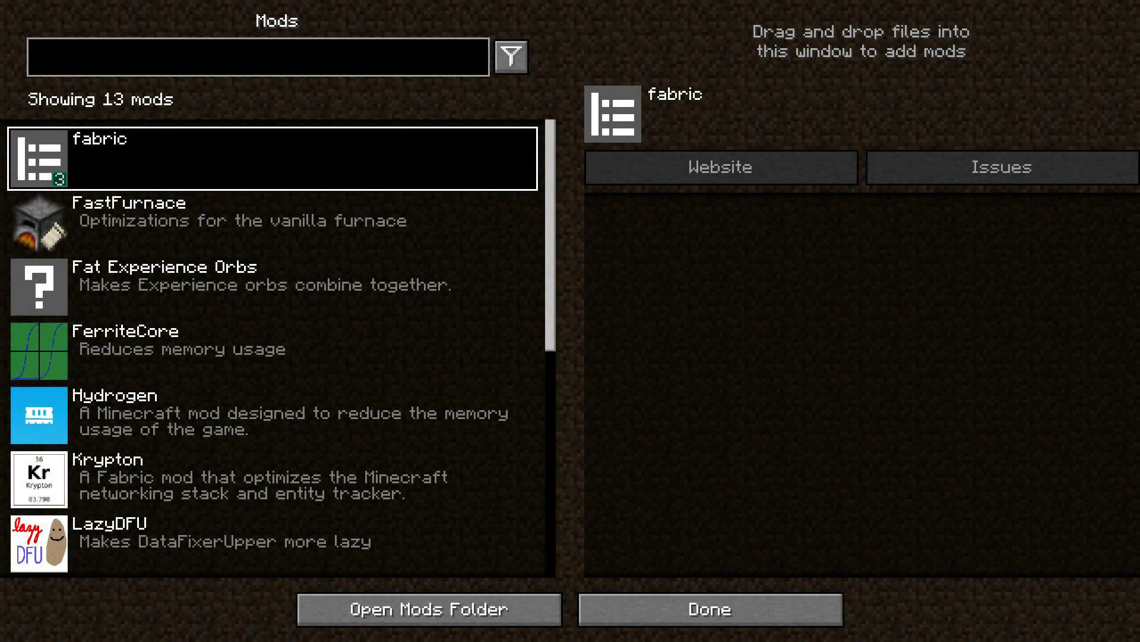
- Look through the list of installed Fabric performance mods in Minecraft
{"action": "scroll", "coordinate": [281, 348], "scroll_direction": "down", "scroll_amount": 7}
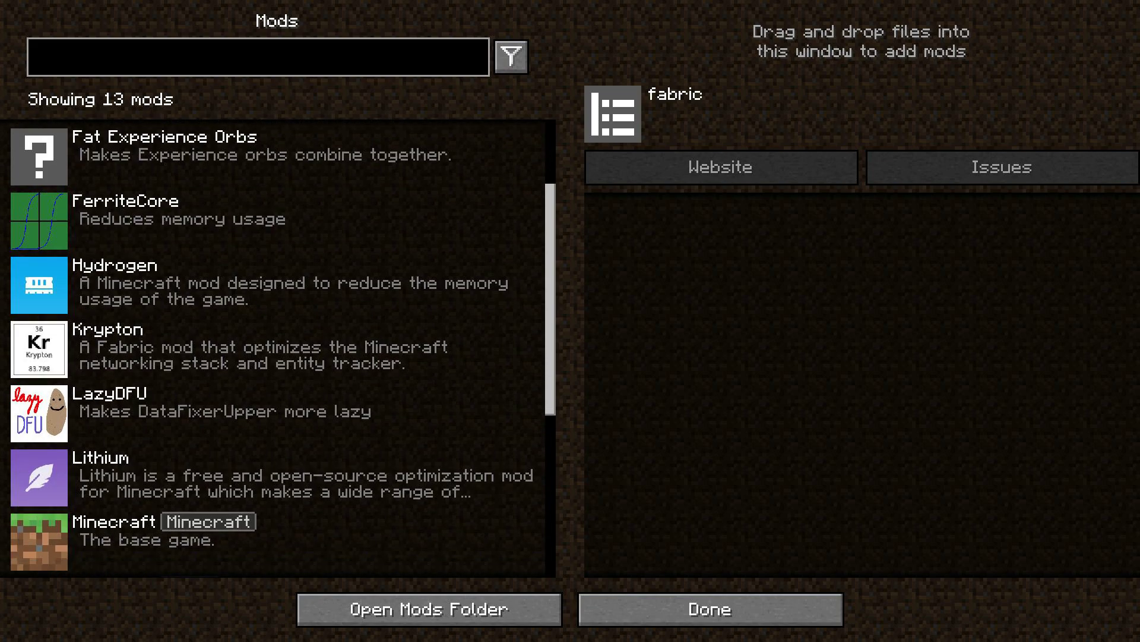
{"action": "scroll", "coordinate": [281, 348], "scroll_direction": "down", "scroll_amount": 8}
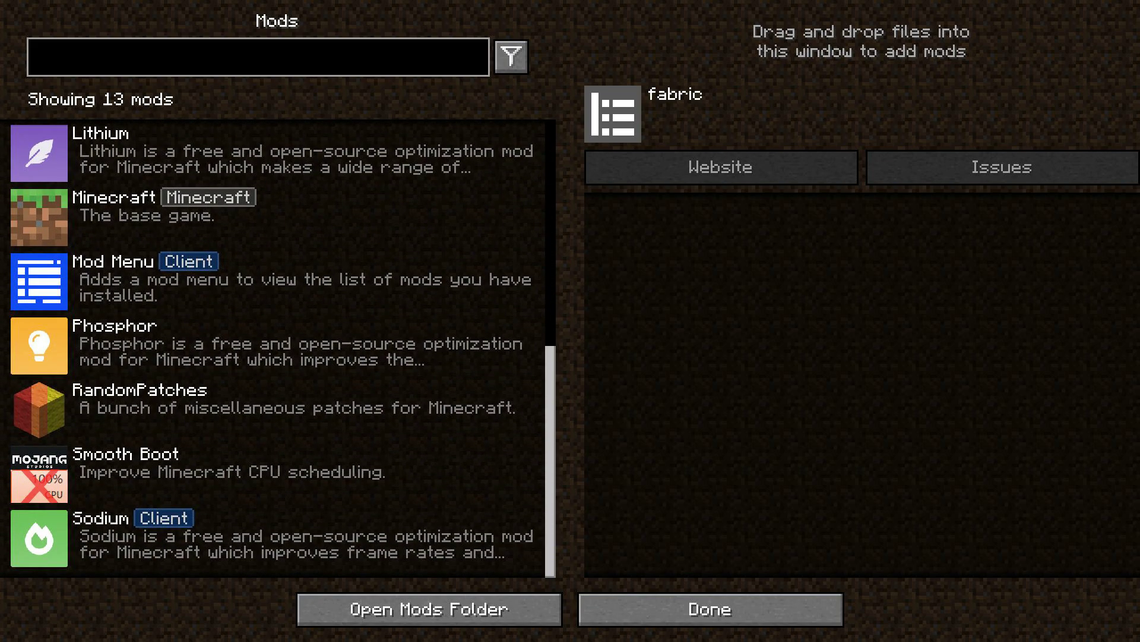
{"action": "scroll", "coordinate": [281, 348], "scroll_direction": "up", "scroll_amount": 1}
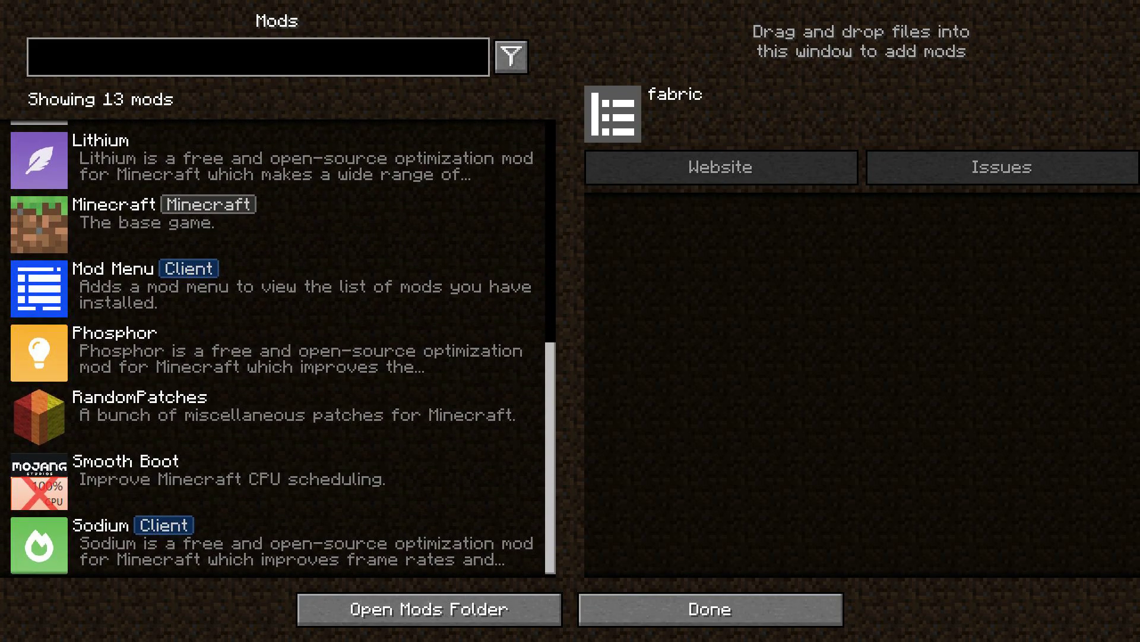
{"action": "scroll", "coordinate": [280, 348], "scroll_direction": "up", "scroll_amount": 6}
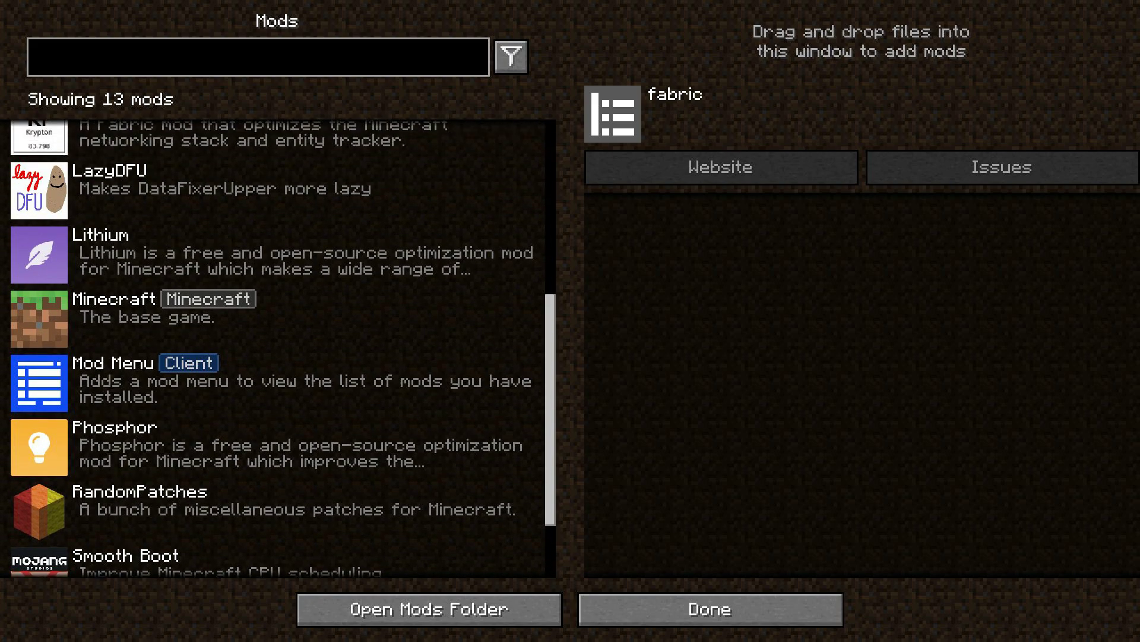
{"action": "scroll", "coordinate": [280, 348], "scroll_direction": "up", "scroll_amount": 8}
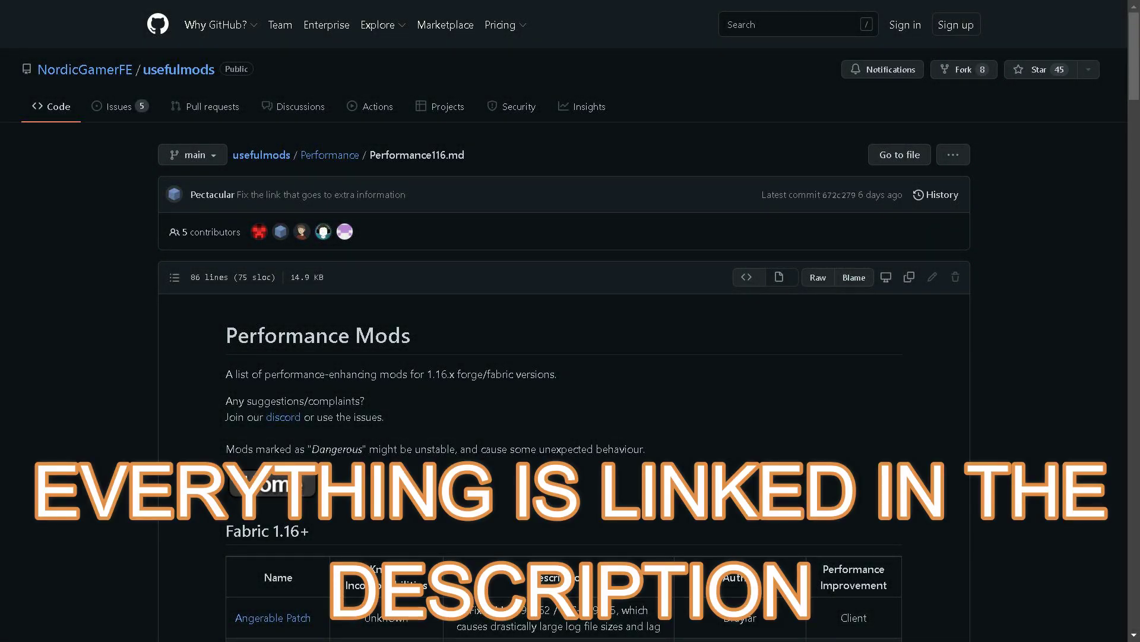
- Browse the usefulmods GitHub page of performance mods for 1.16.x, covering the Fabric and Forge tables
{"action": "scroll", "coordinate": [570, 321], "scroll_direction": "down", "scroll_amount": 8}
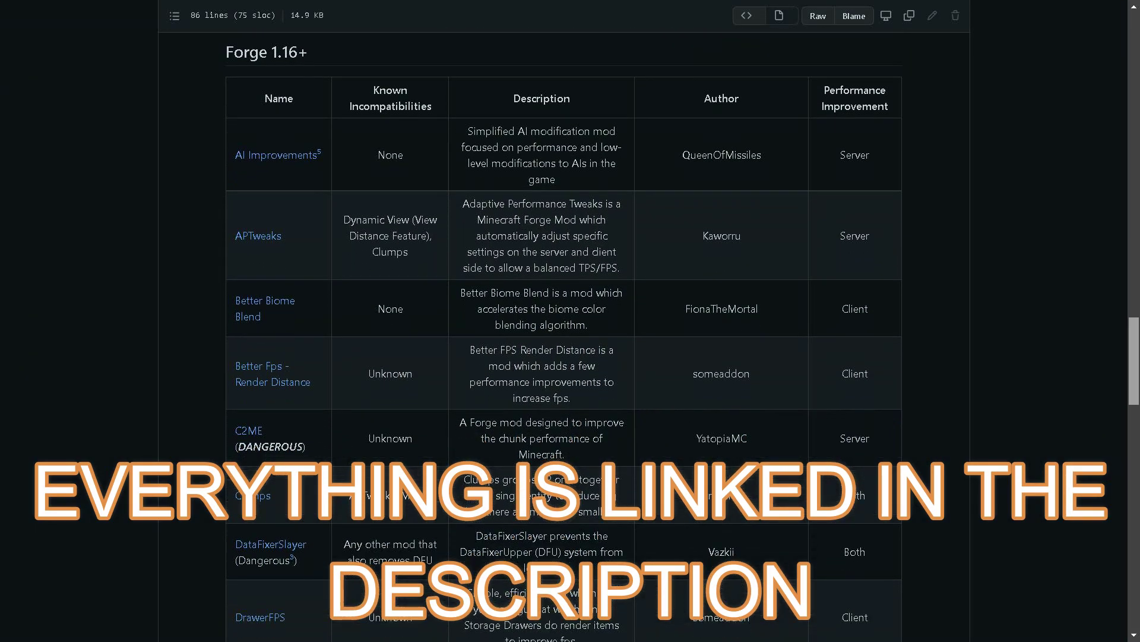
{"action": "scroll", "coordinate": [564, 332], "scroll_direction": "down", "scroll_amount": 6}
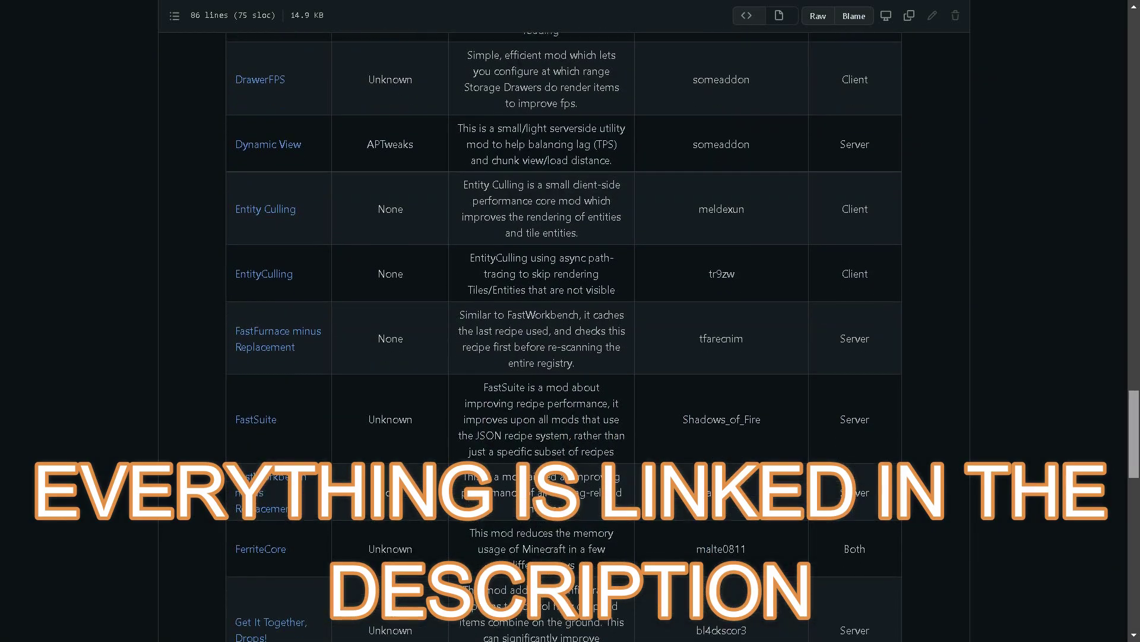
{"action": "scroll", "coordinate": [564, 332], "scroll_direction": "down", "scroll_amount": 8}
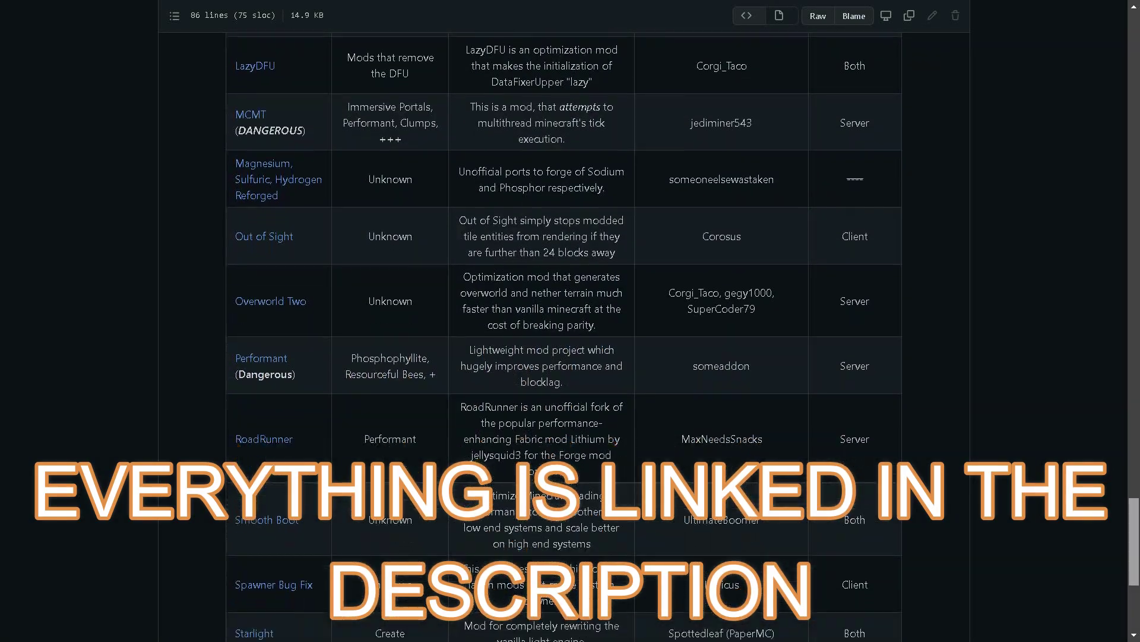
{"action": "scroll", "coordinate": [565, 332], "scroll_direction": "down", "scroll_amount": 4}
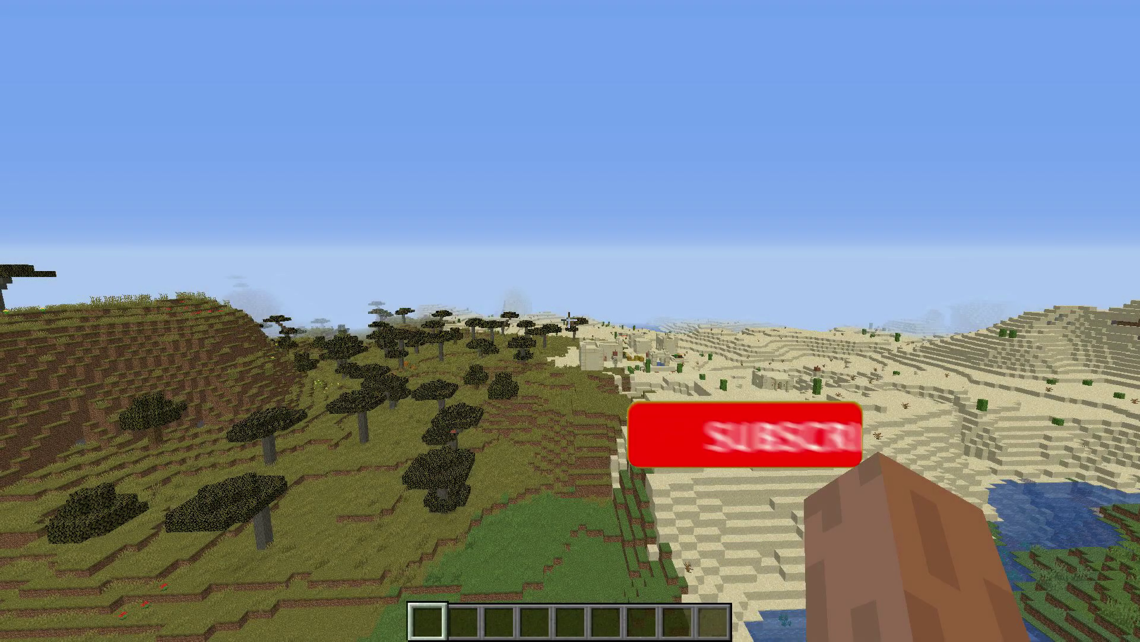
- Review the general, quality and advanced video settings in Minecraft, and return to the game without changing anything
{"action": "key", "text": "Escape"}
{"action": "left_click", "coordinate": [454, 336]}
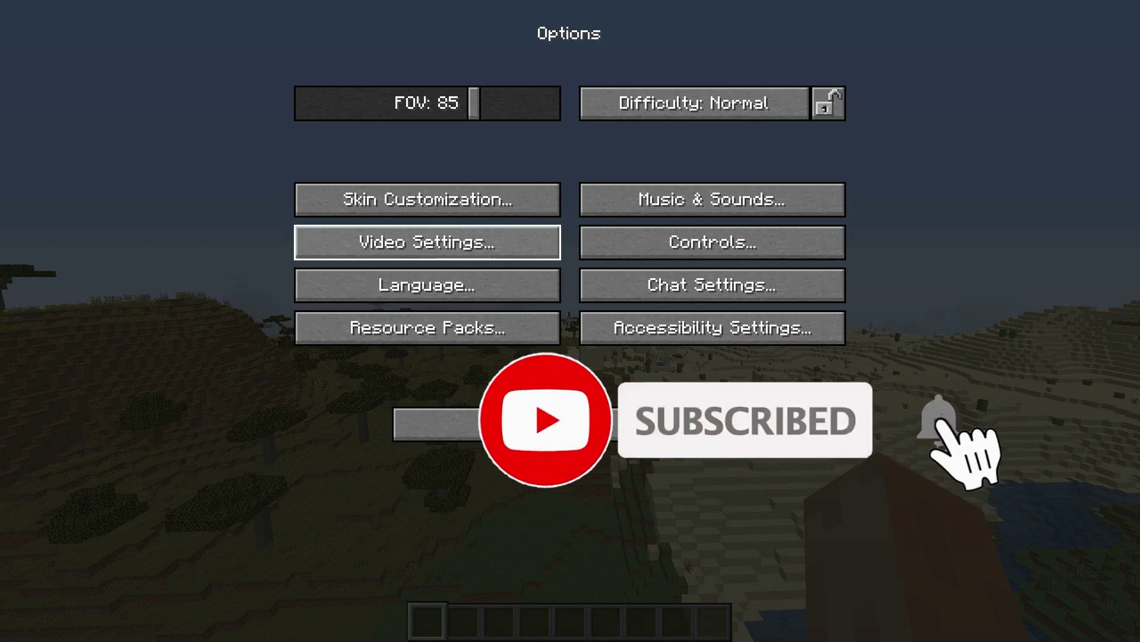
{"action": "left_click", "coordinate": [427, 241]}
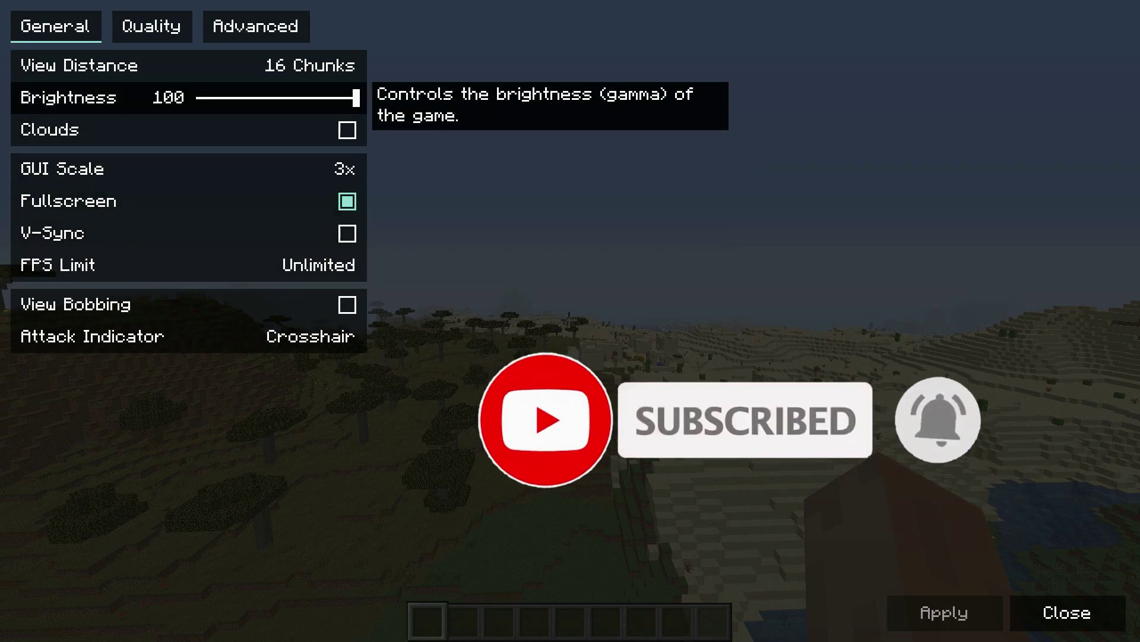
{"action": "left_click", "coordinate": [152, 26]}
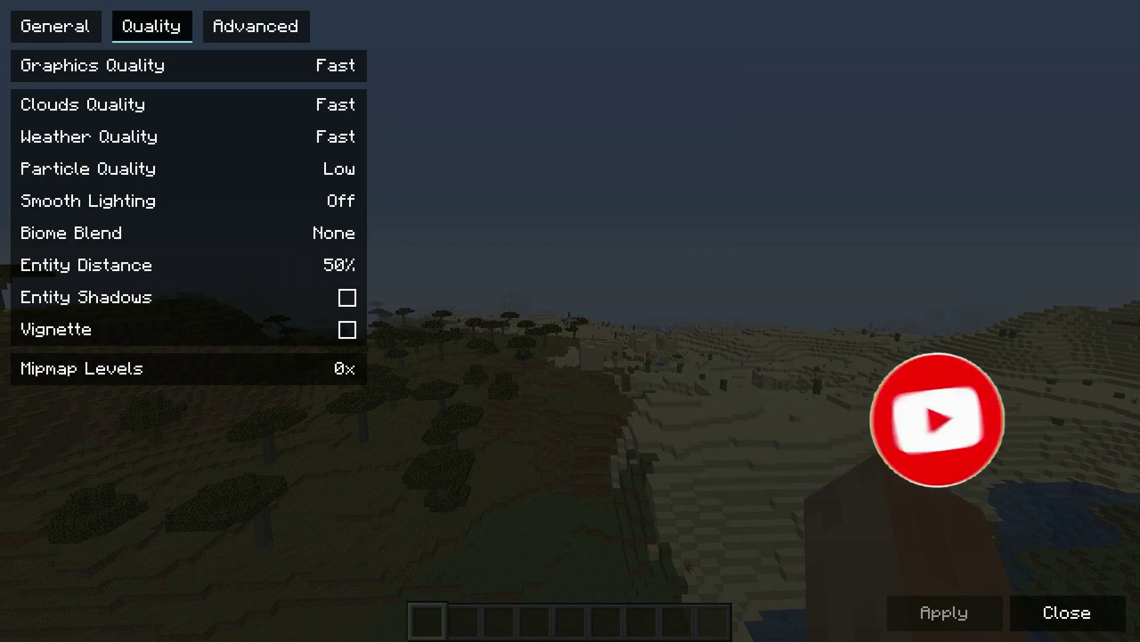
{"action": "left_click", "coordinate": [256, 26]}
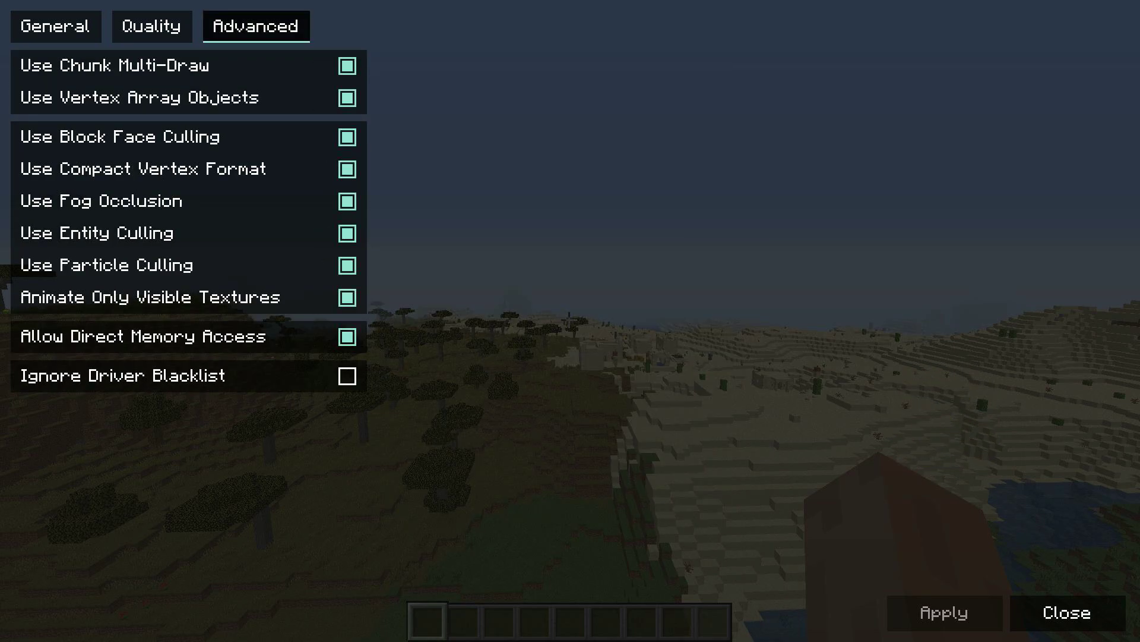
{"action": "left_click", "coordinate": [1067, 612]}
{"action": "key", "text": "Escape"}
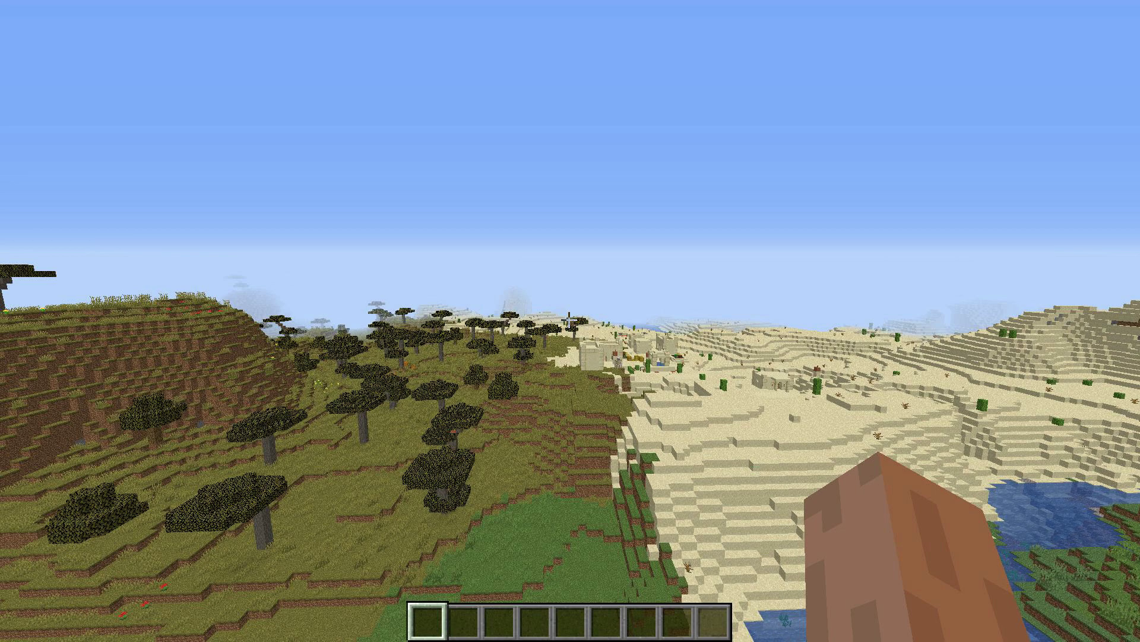
- Show the debug overlay in the game world to check the frame rate, and hide it again
{"action": "key", "text": "F3"}
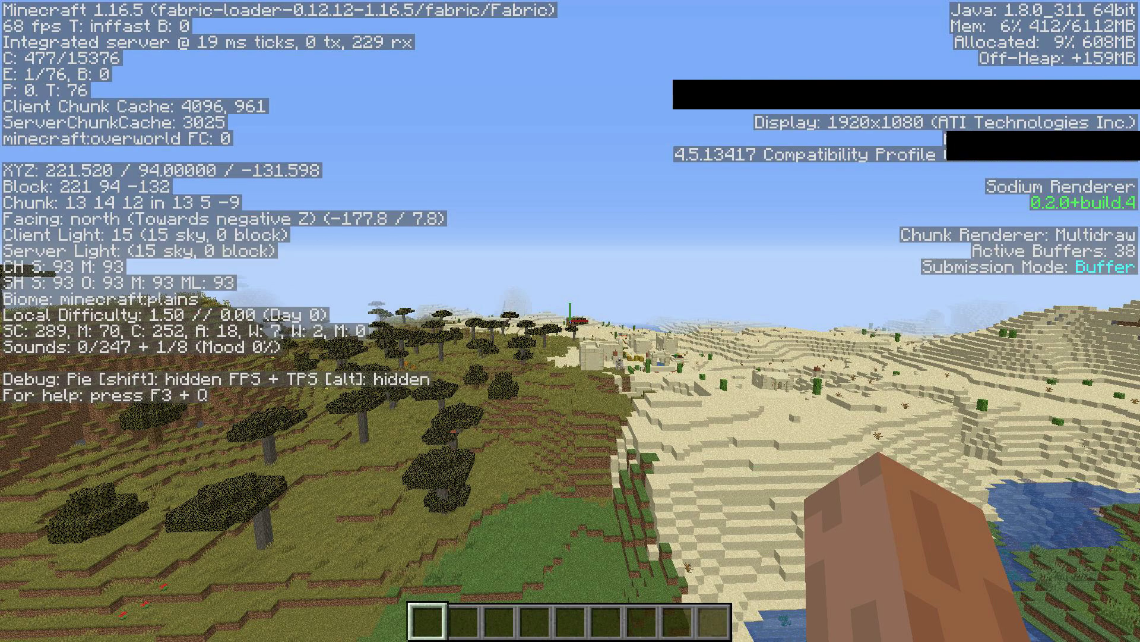
{"action": "key", "text": "F3"}
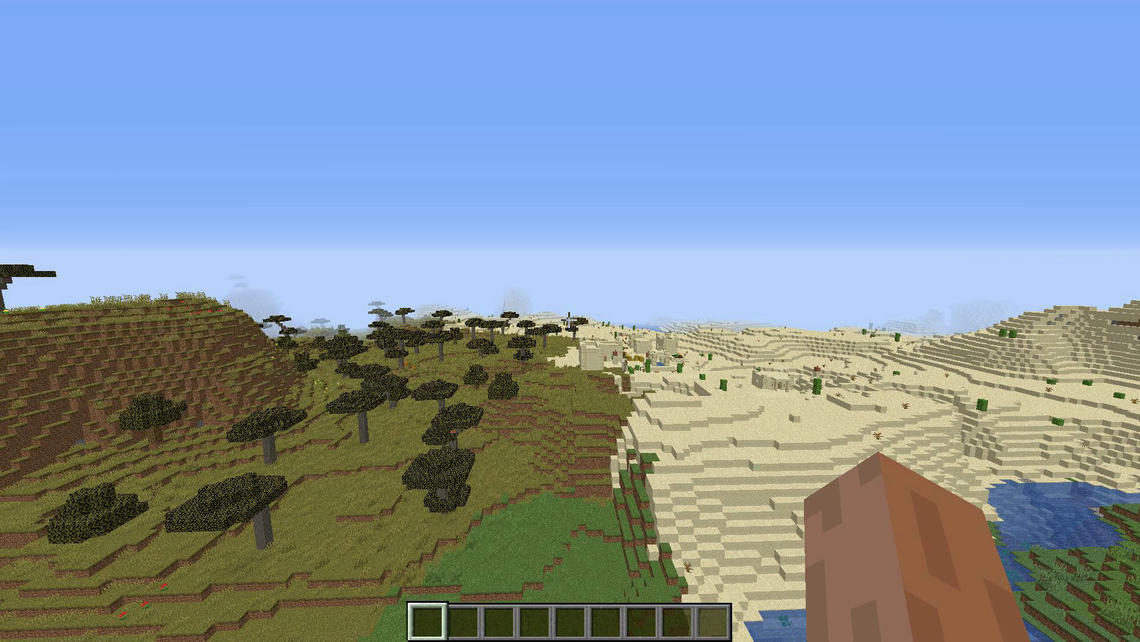
{"action": "key", "text": "F3"}
{"action": "key", "text": "F3"}
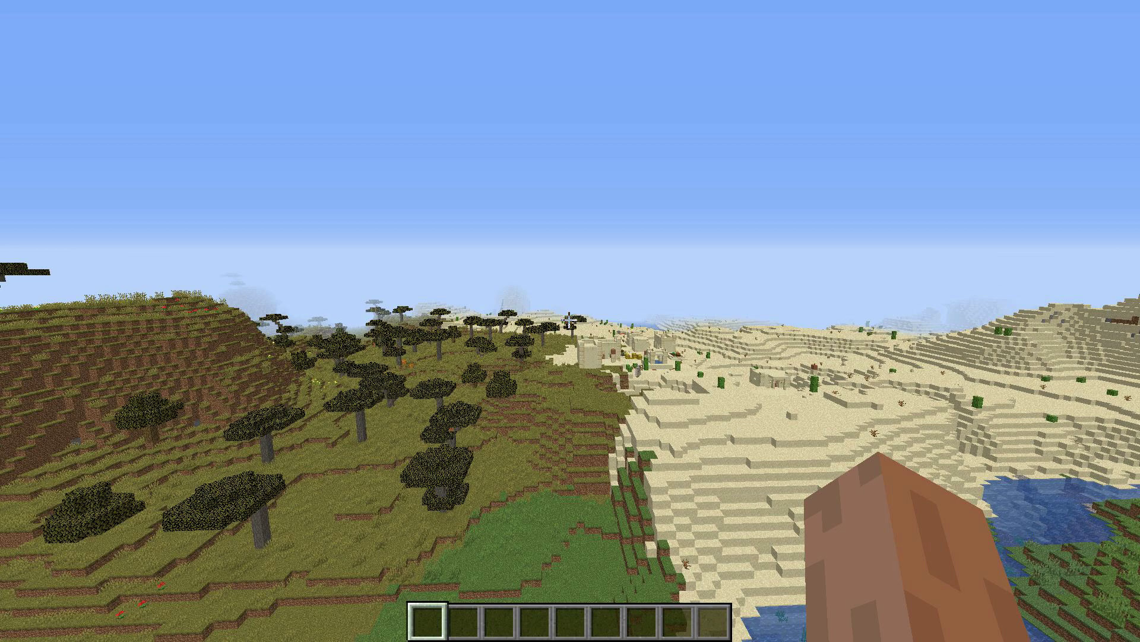
{"action": "key", "text": "F3"}
{"action": "key", "text": "F3"}
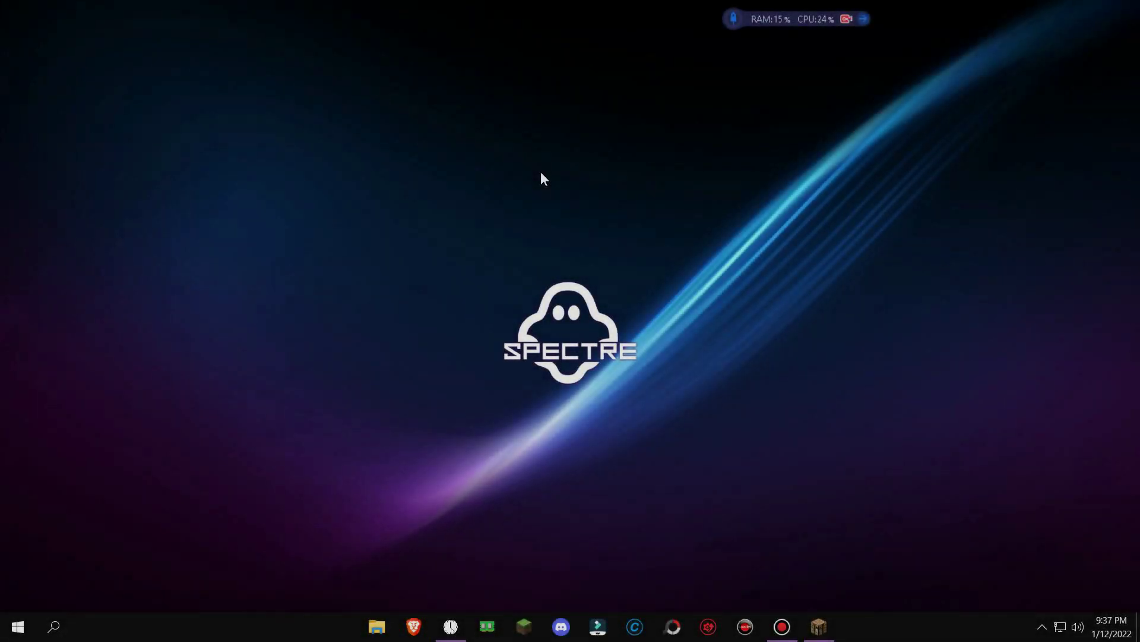
- Switch to the Windows display settings and lower the display resolution to 1280 × 720, keeping the changes
{"action": "right_click", "coordinate": [541, 173]}
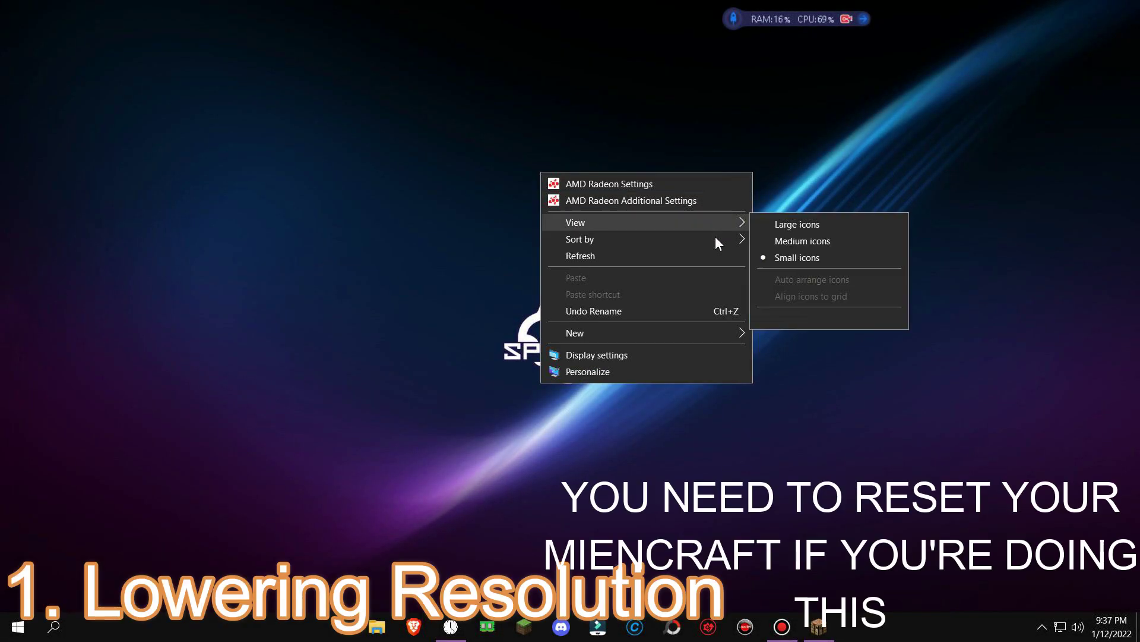
{"action": "left_click", "coordinate": [711, 354]}
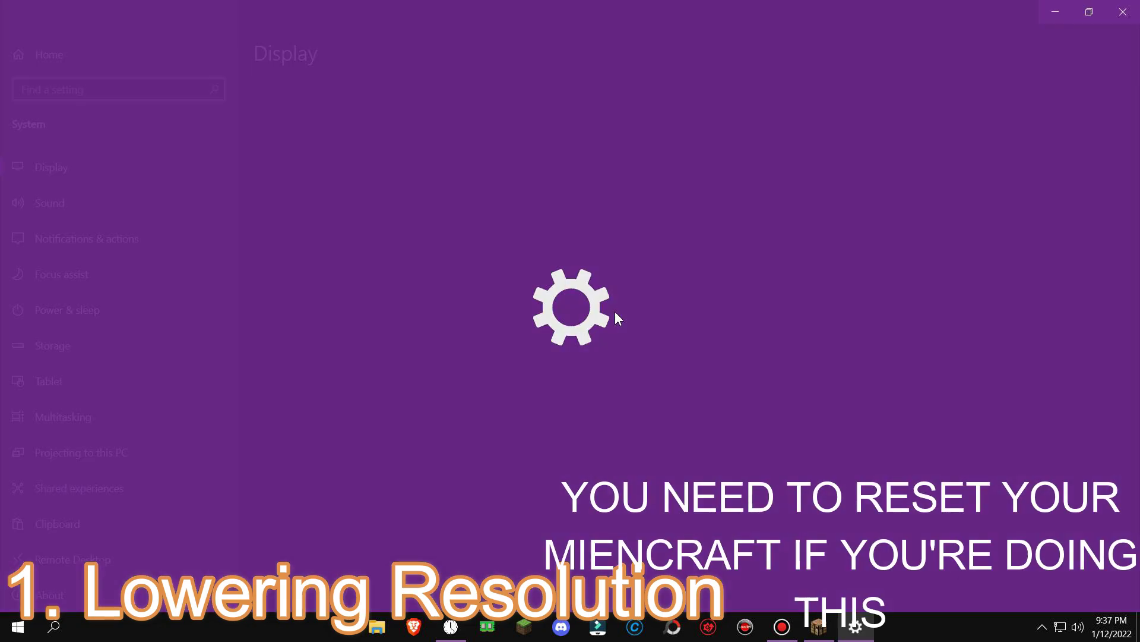
{"action": "scroll", "coordinate": [359, 239], "scroll_direction": "down", "scroll_amount": 4}
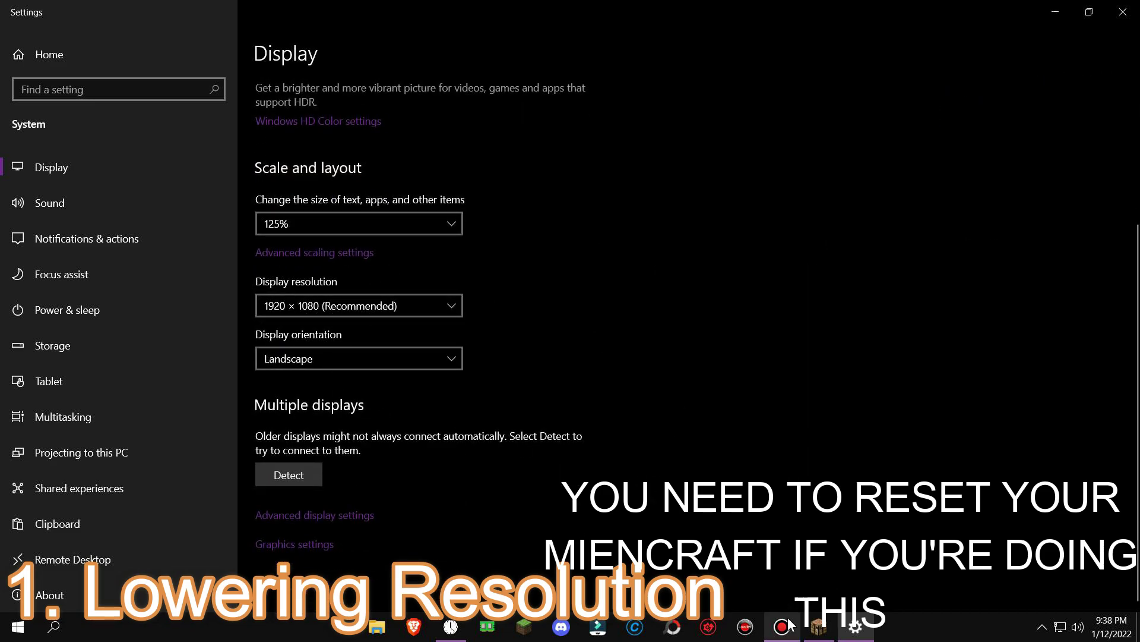
{"action": "left_click", "coordinate": [819, 626]}
{"action": "key", "text": "alt+Tab"}
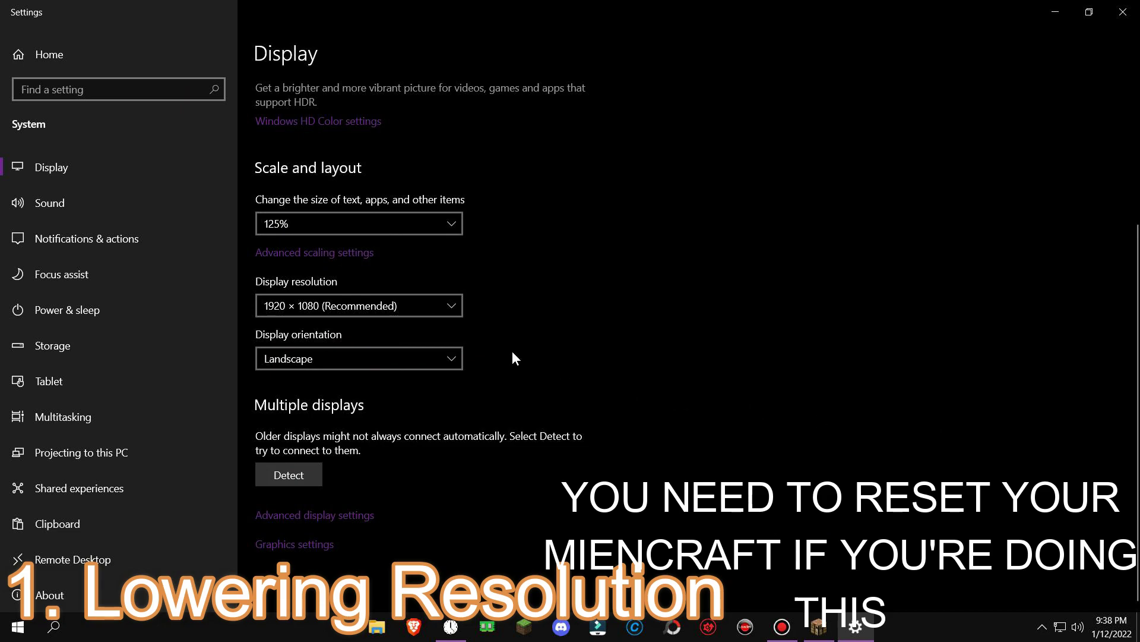
{"action": "left_click", "coordinate": [404, 302]}
{"action": "scroll", "coordinate": [332, 332], "scroll_direction": "down", "scroll_amount": 1}
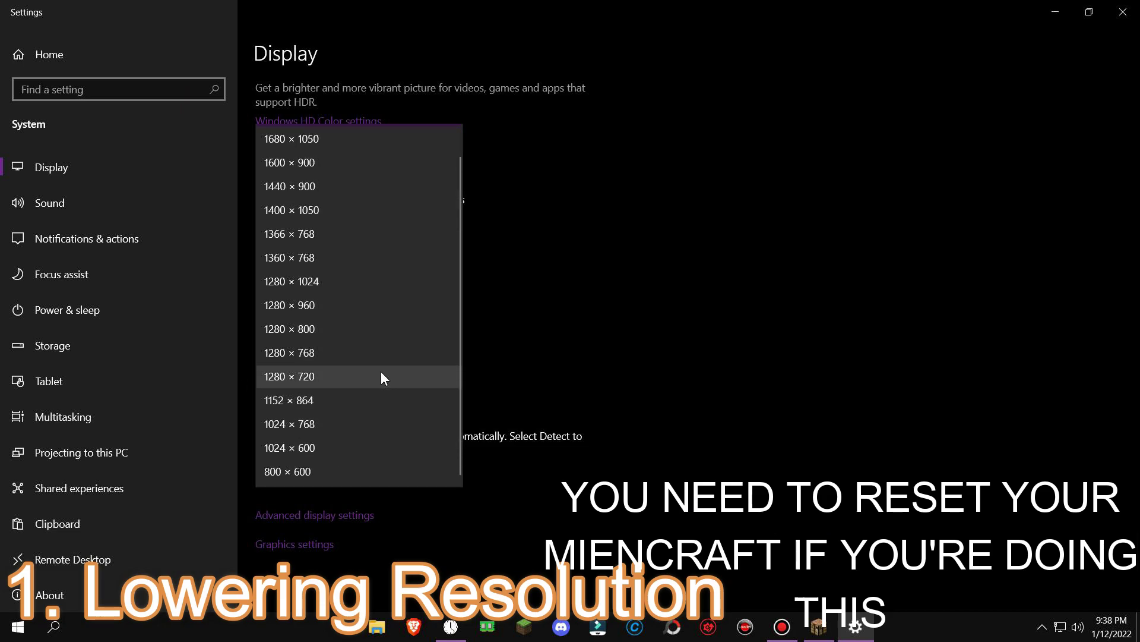
{"action": "left_click", "coordinate": [451, 371]}
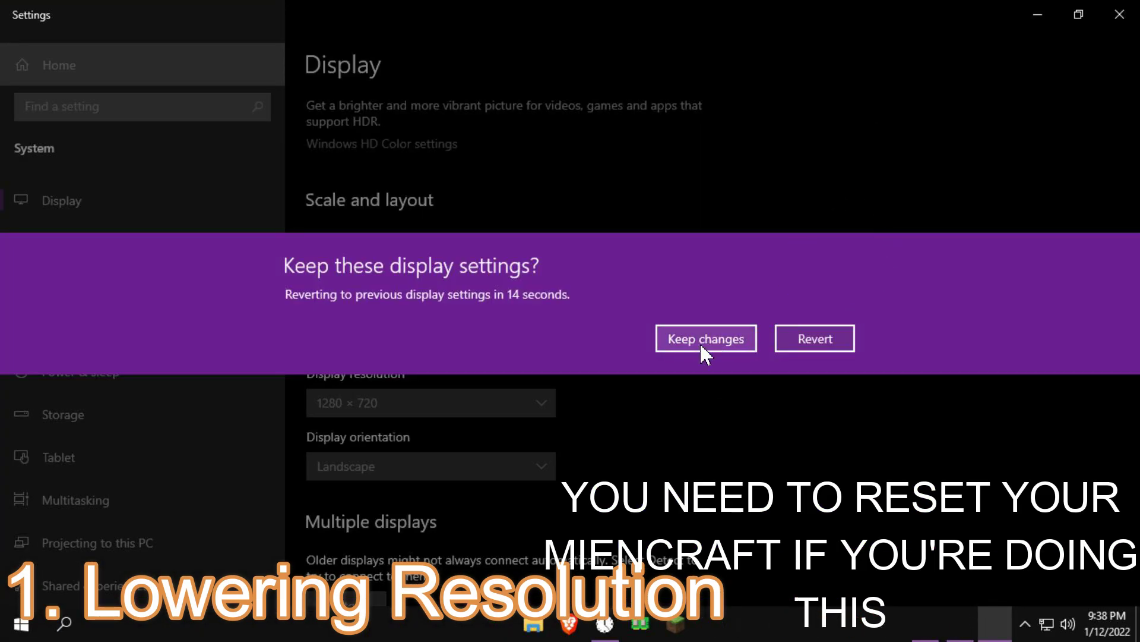
{"action": "left_click", "coordinate": [701, 343]}
{"action": "scroll", "coordinate": [472, 466], "scroll_direction": "down", "scroll_amount": 3}
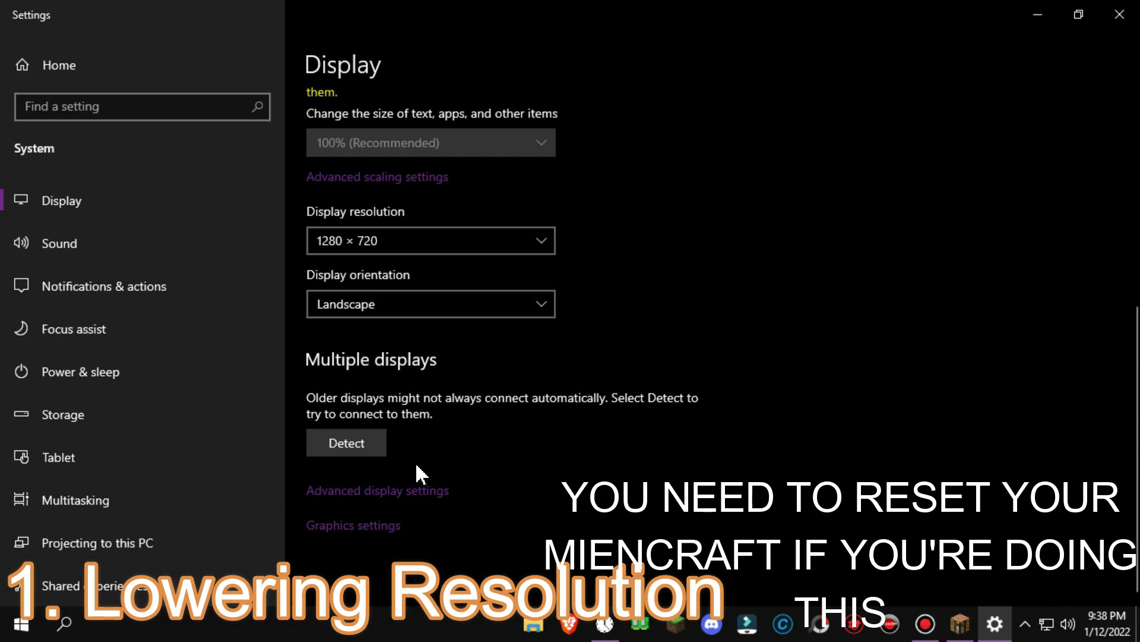
{"action": "left_click", "coordinate": [439, 487]}
{"action": "scroll", "coordinate": [173, 514], "scroll_direction": "down", "scroll_amount": 2}
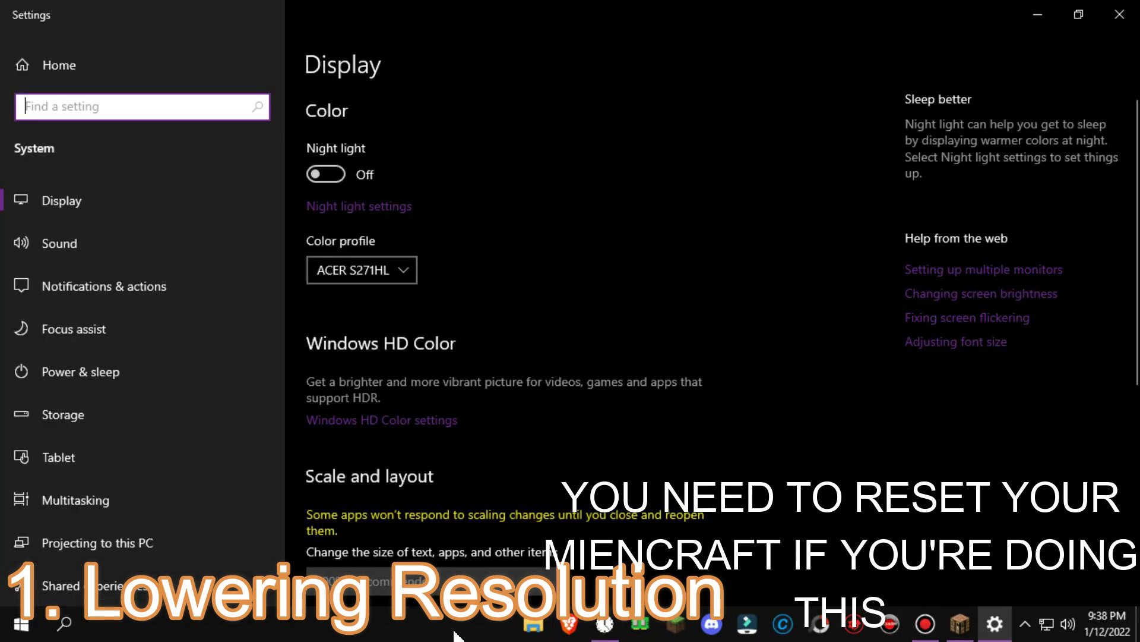
- Unlock the taskbar to shift its app icons closer to the Start button, and lock it again
{"action": "right_click", "coordinate": [455, 624]}
{"action": "left_click", "coordinate": [493, 567]}
{"action": "left_click_drag", "start_coordinate": [511, 623], "coordinate": [317, 626]}
{"action": "right_click", "coordinate": [292, 637]}
{"action": "left_click", "coordinate": [356, 597]}
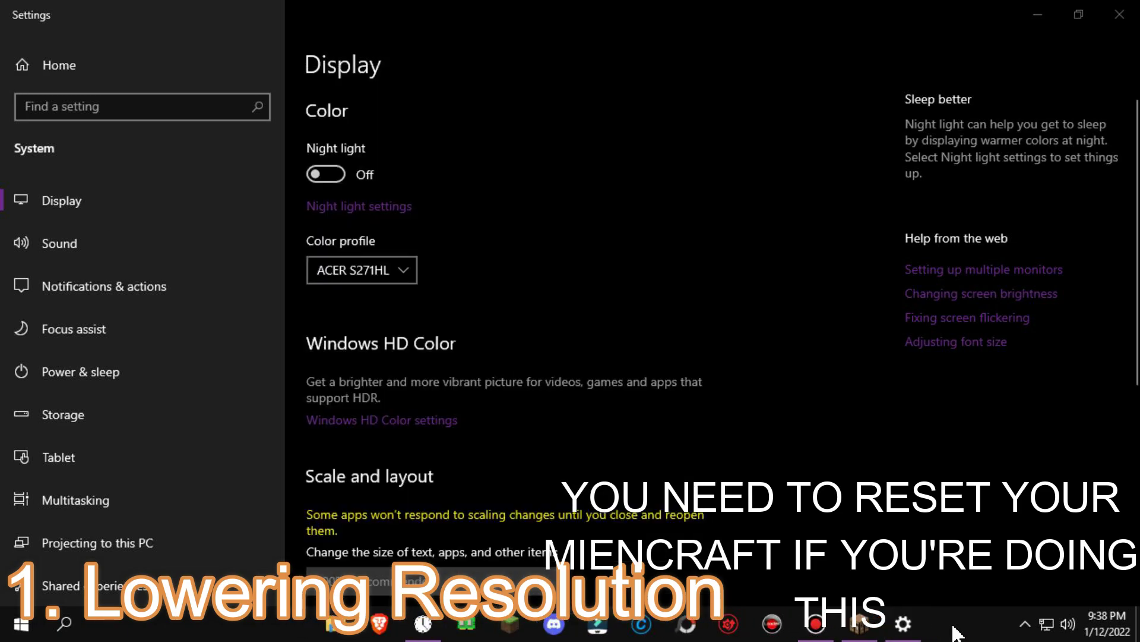
- Switch back to Minecraft and put the game in fullscreen mode
{"action": "left_click", "coordinate": [859, 624]}
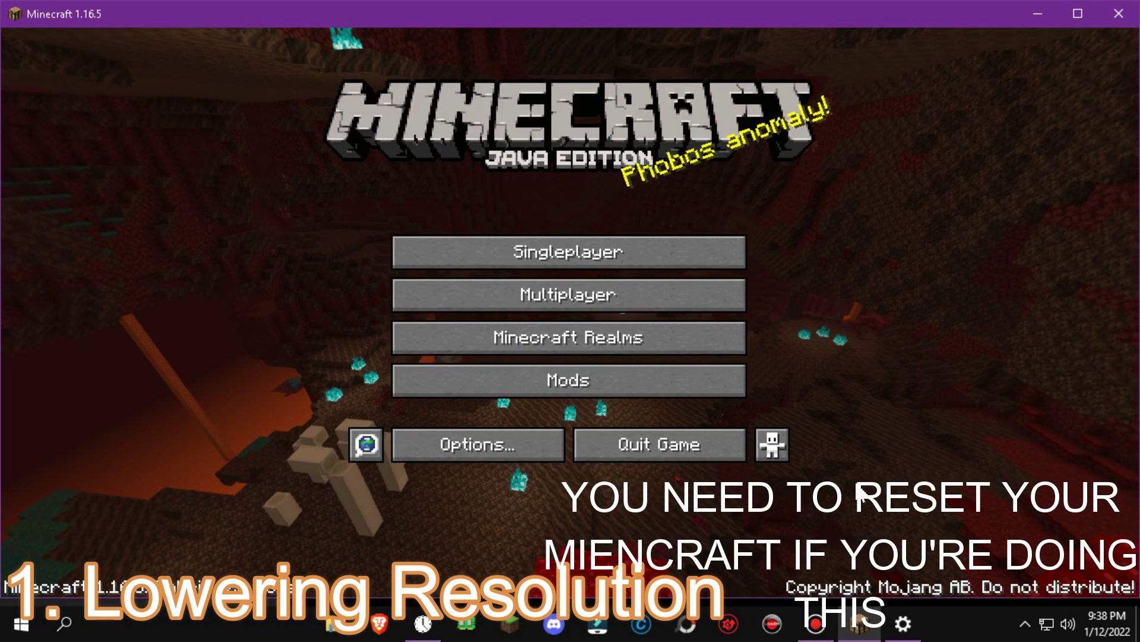
{"action": "key", "text": "F11"}
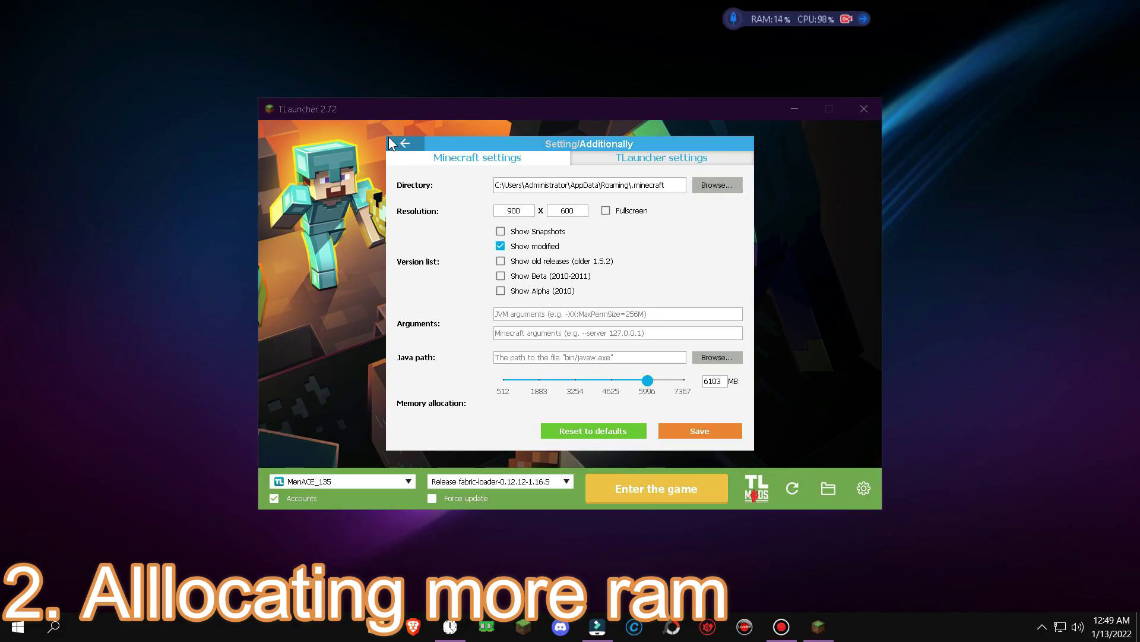
- Reopen TLauncher's Minecraft settings, adjust the game's memory allocation and save the settings
{"action": "left_click", "coordinate": [392, 142]}
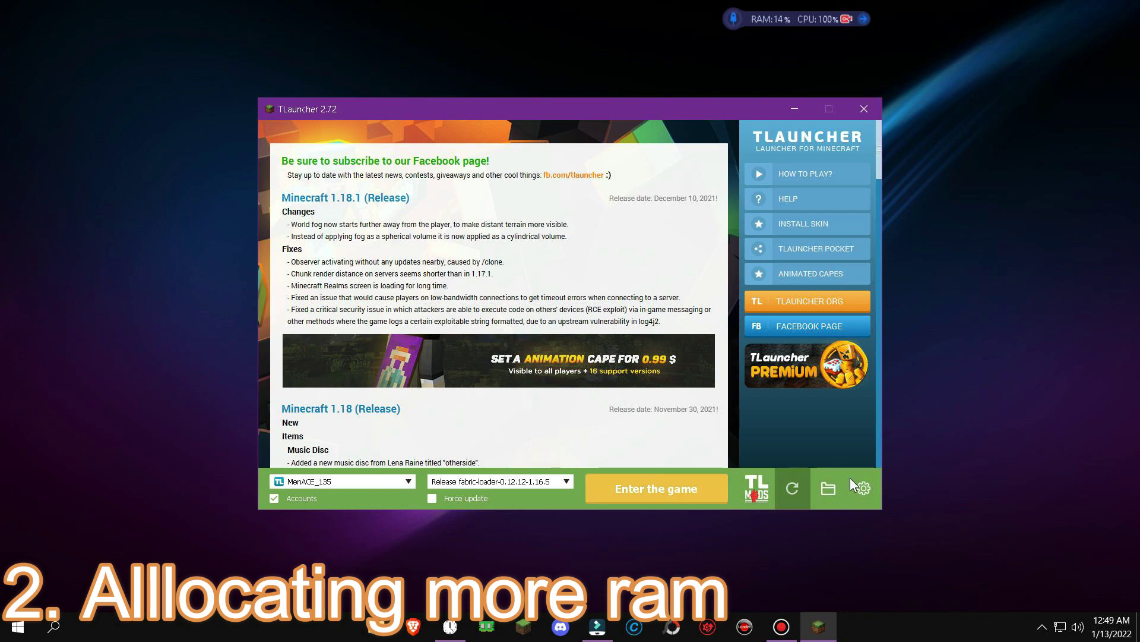
{"action": "left_click", "coordinate": [863, 488]}
{"action": "left_click", "coordinate": [874, 519]}
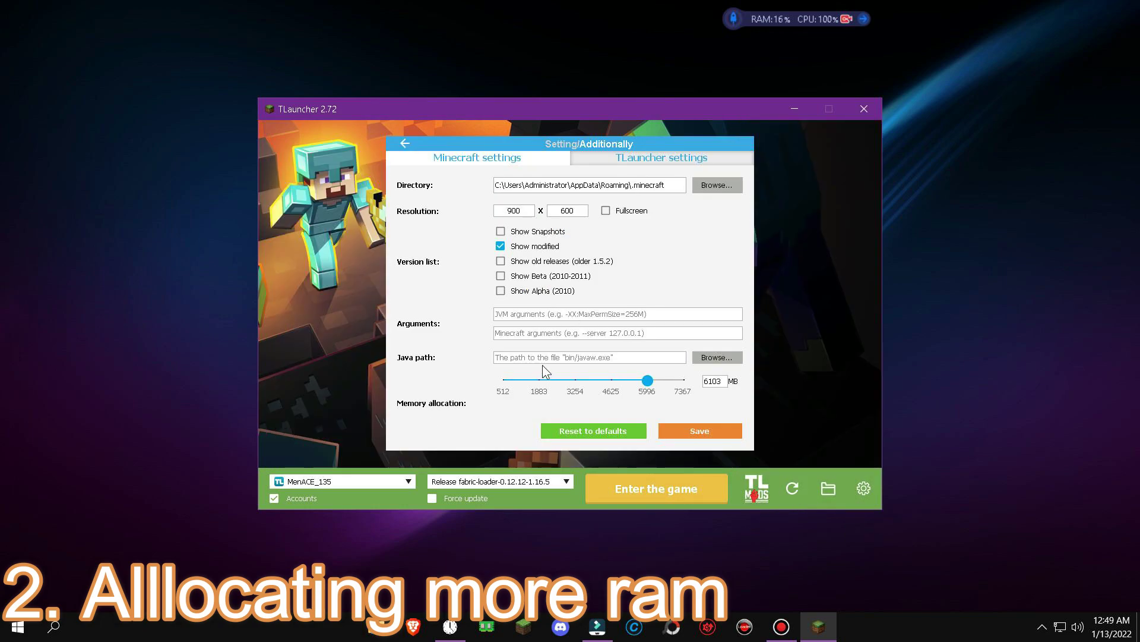
{"action": "left_click_drag", "start_coordinate": [646, 383], "coordinate": [500, 378]}
{"action": "left_click", "coordinate": [710, 429]}
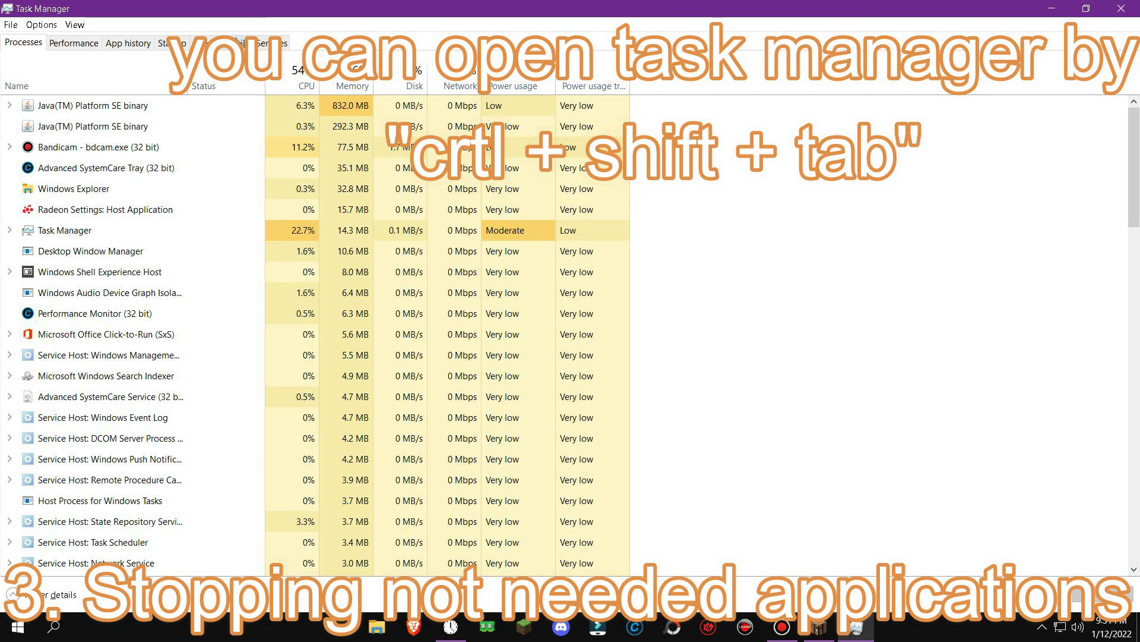
- End the unneeded OfficeClickToRun.exe process from Task Manager's detailed process list
{"action": "left_click", "coordinate": [241, 43]}
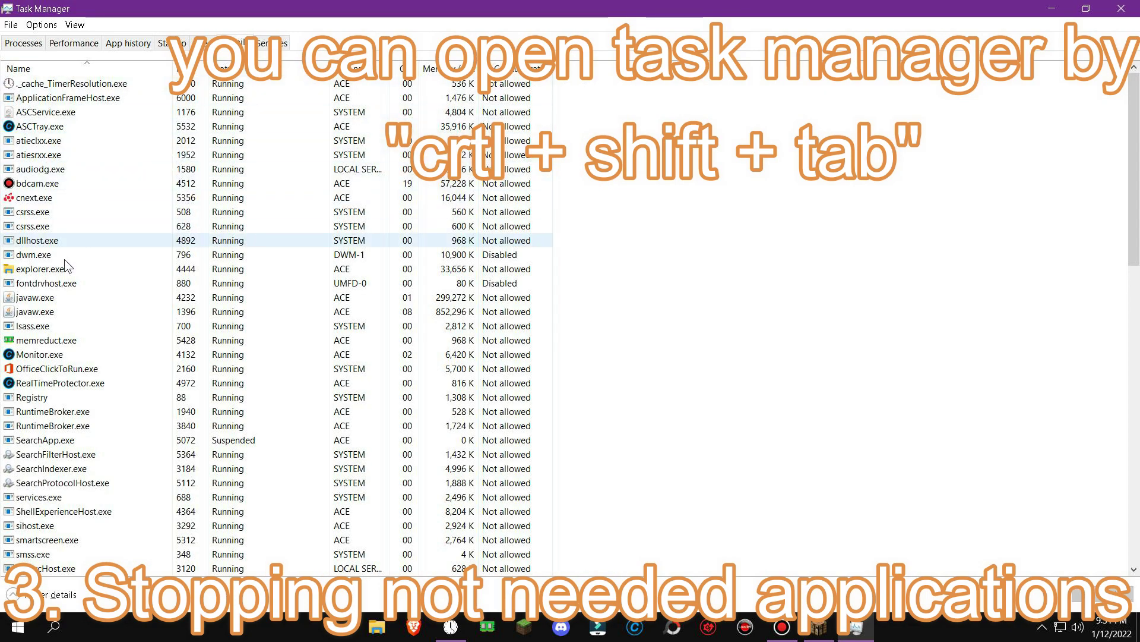
{"action": "right_click", "coordinate": [119, 365]}
{"action": "left_click", "coordinate": [135, 371]}
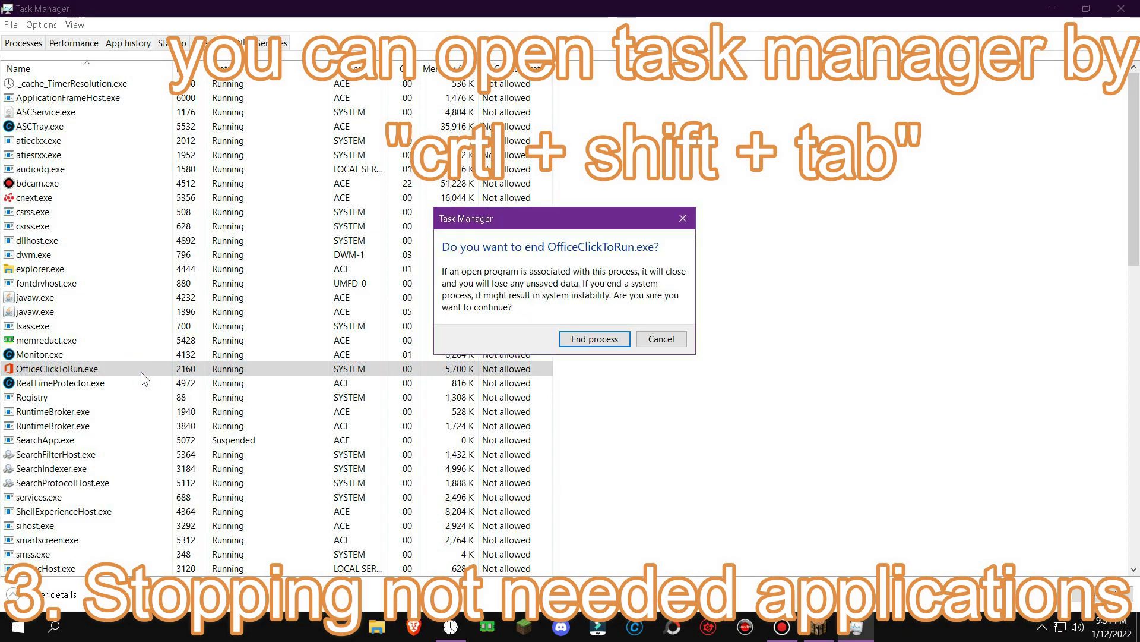
{"action": "left_click", "coordinate": [624, 334]}
{"action": "scroll", "coordinate": [220, 443], "scroll_direction": "down", "scroll_amount": 4}
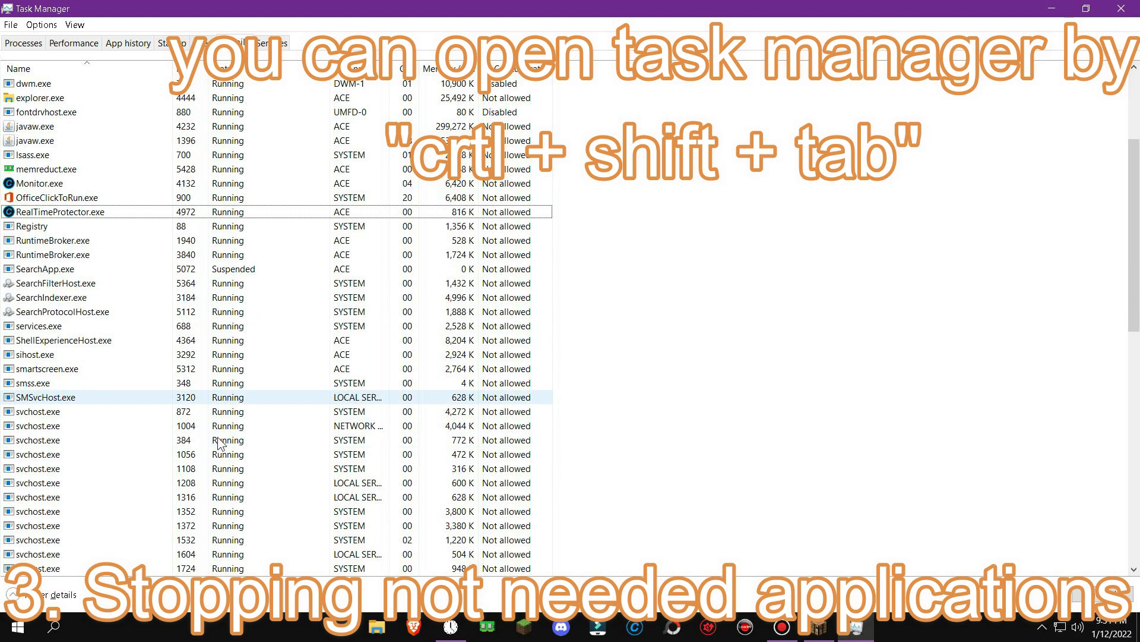
- End the OfficeClickToRun.exe process that is running again and review the rest of the process list
{"action": "scroll", "coordinate": [220, 439], "scroll_direction": "down", "scroll_amount": 4}
{"action": "scroll", "coordinate": [119, 440], "scroll_direction": "down", "scroll_amount": 10}
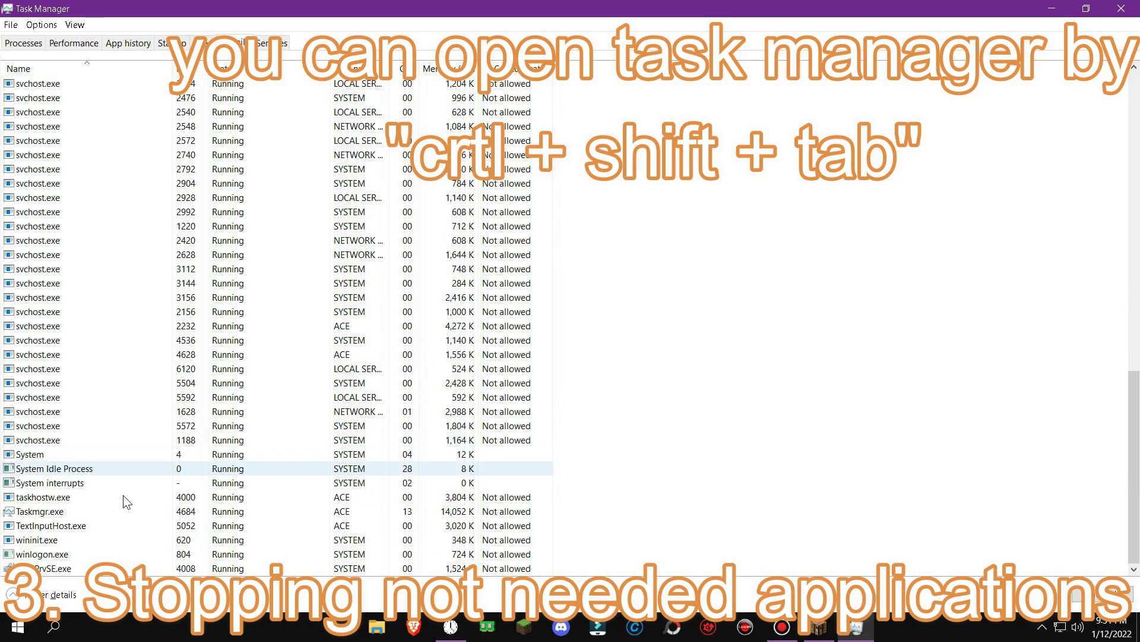
{"action": "scroll", "coordinate": [44, 334], "scroll_direction": "up", "scroll_amount": 13}
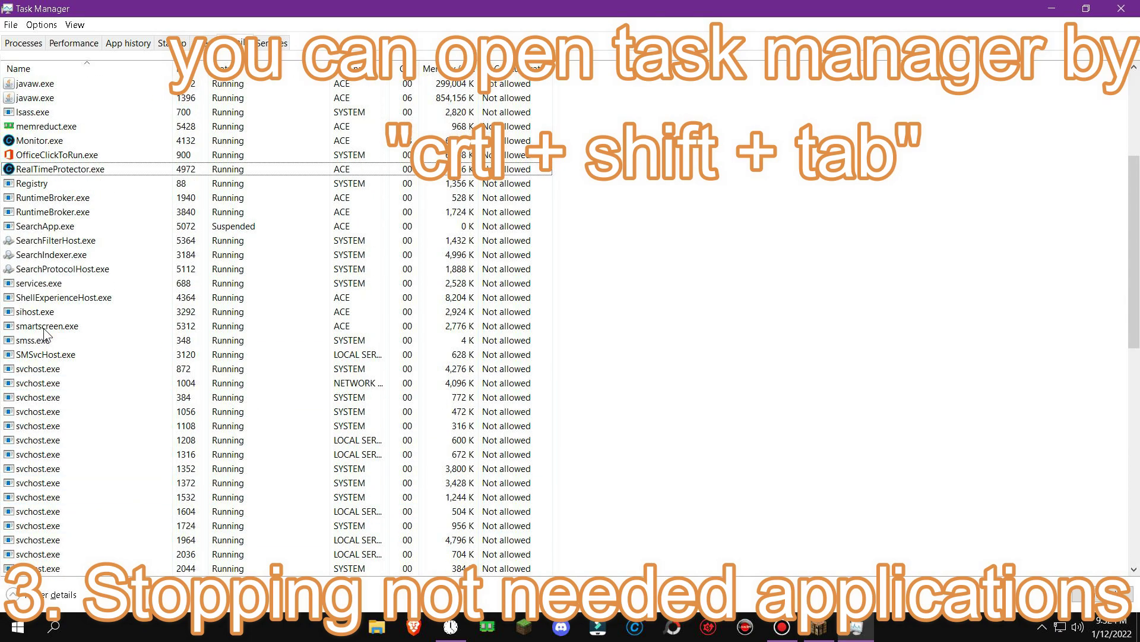
{"action": "scroll", "coordinate": [45, 334], "scroll_direction": "up", "scroll_amount": 4}
{"action": "right_click", "coordinate": [62, 314]}
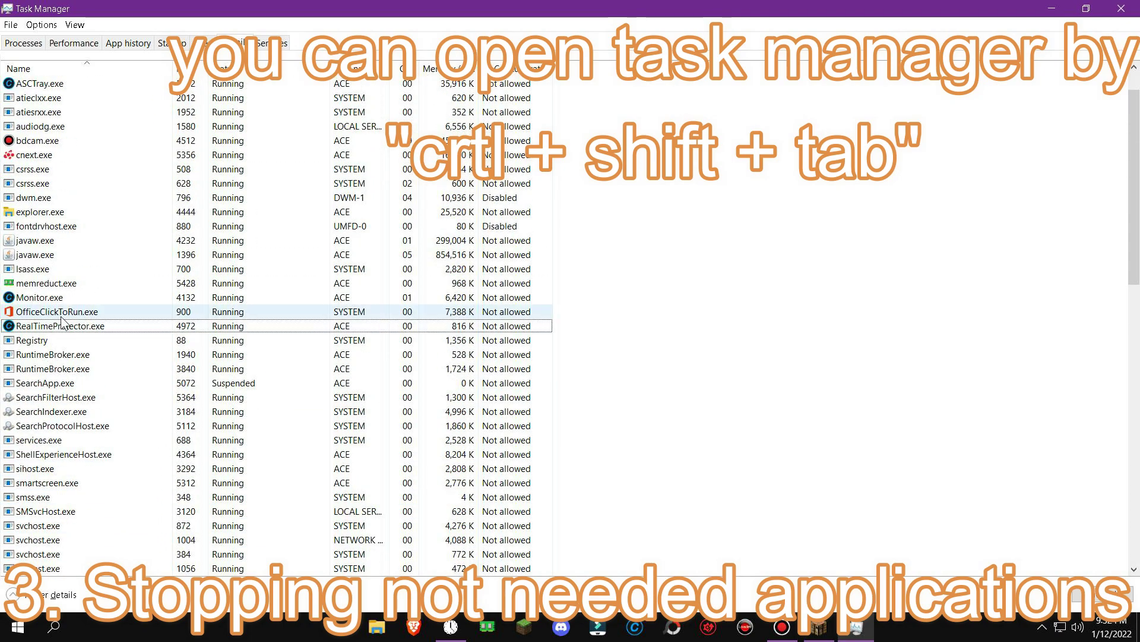
{"action": "left_click", "coordinate": [86, 322]}
{"action": "left_click", "coordinate": [582, 341]}
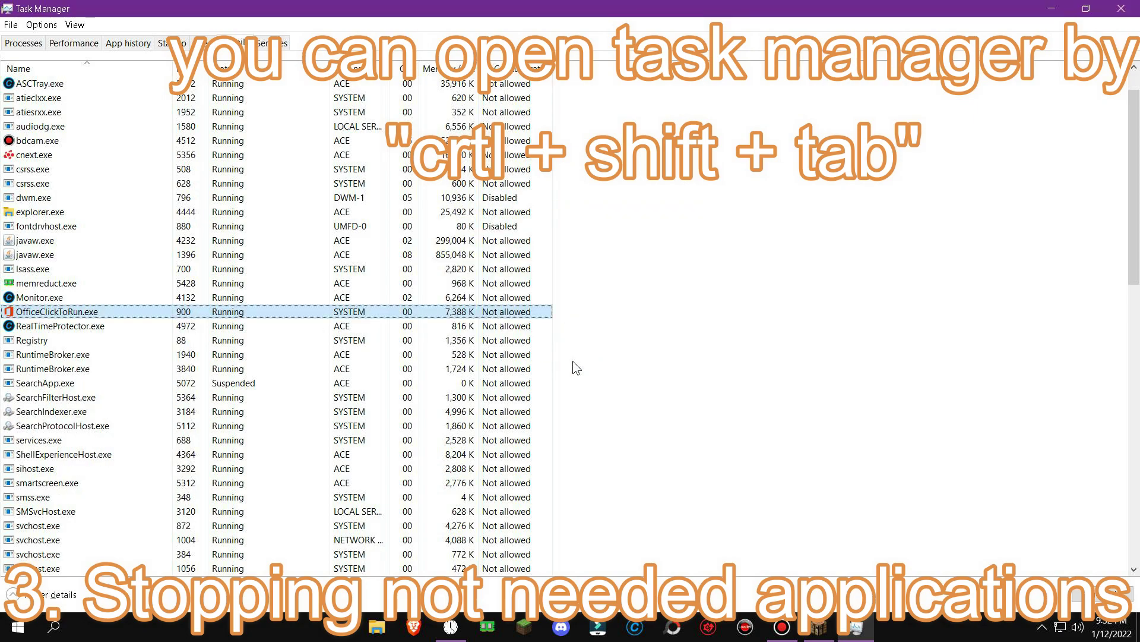
{"action": "right_click", "coordinate": [51, 310]}
{"action": "left_click", "coordinate": [81, 315]}
{"action": "left_click", "coordinate": [583, 345]}
{"action": "scroll", "coordinate": [130, 345], "scroll_direction": "up", "scroll_amount": 1}
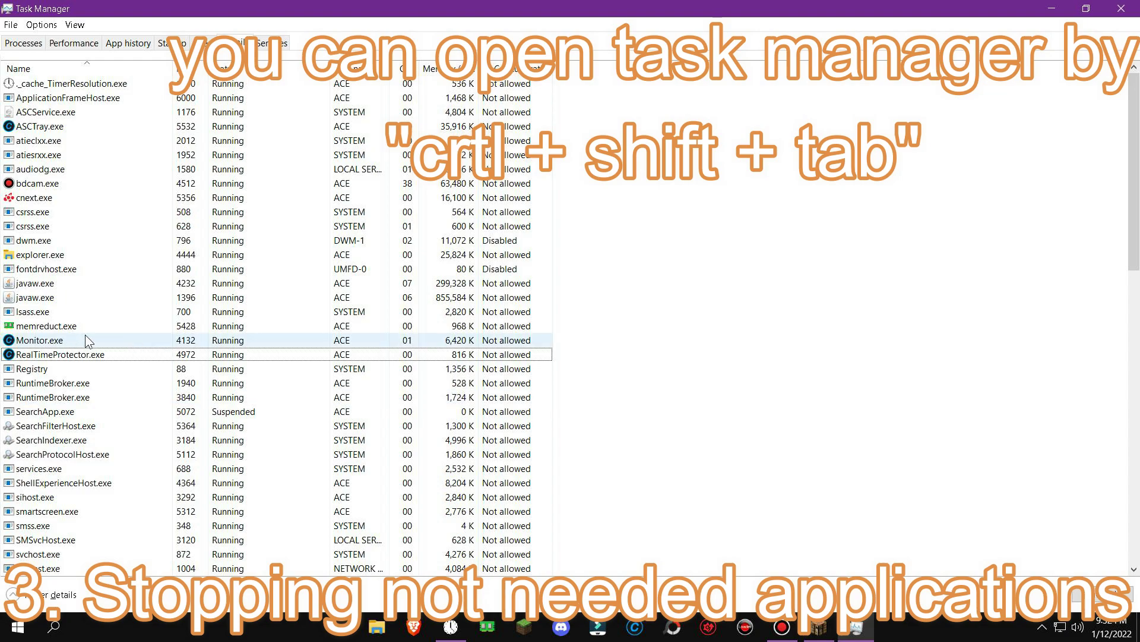
{"action": "scroll", "coordinate": [350, 392], "scroll_direction": "down", "scroll_amount": 16}
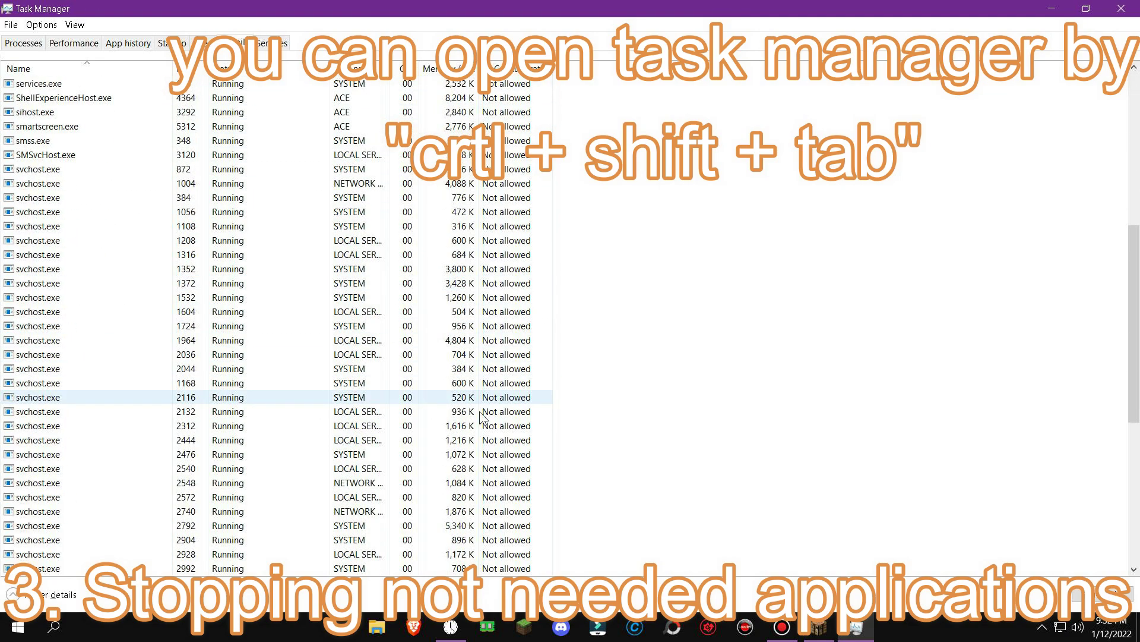
{"action": "scroll", "coordinate": [273, 385], "scroll_direction": "up", "scroll_amount": 15}
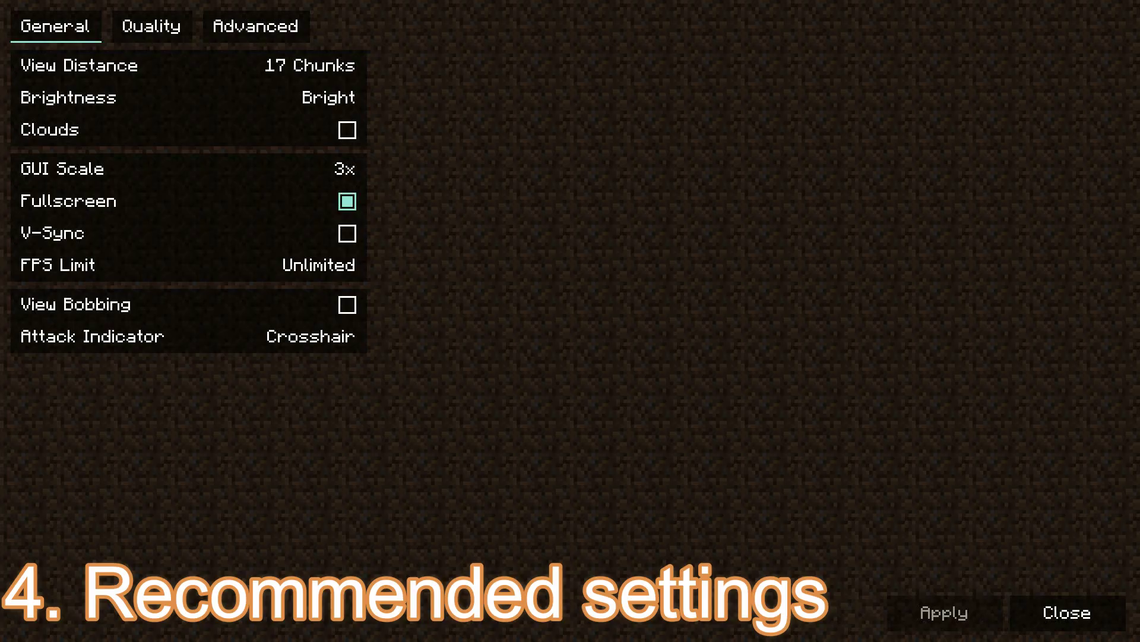
- In Minecraft's video settings, set View Distance to 8 chunks, Biome Blend to None and Entity Distance to 100%
{"action": "left_click_drag", "start_coordinate": [272, 66], "coordinate": [228, 65]}
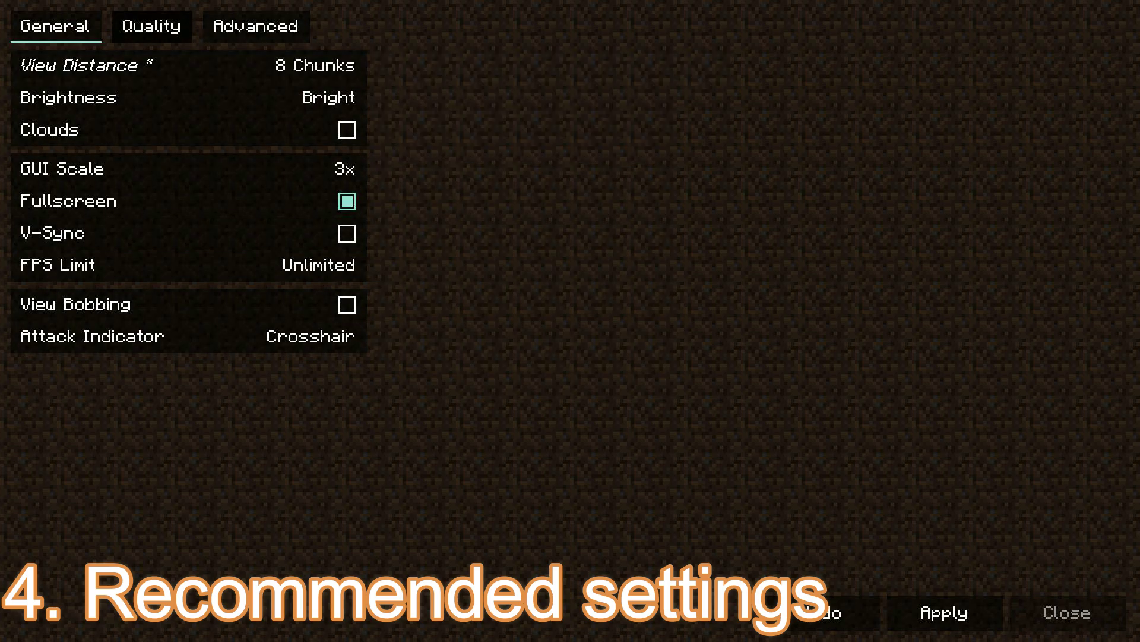
{"action": "left_click", "coordinate": [347, 233]}
{"action": "mouse_move", "coordinate": [355, 265]}
{"action": "left_mouse_down"}
{"action": "mouse_move", "coordinate": [328, 265]}
{"action": "mouse_move", "coordinate": [355, 265]}
{"action": "left_mouse_up"}
{"action": "left_click", "coordinate": [151, 26]}
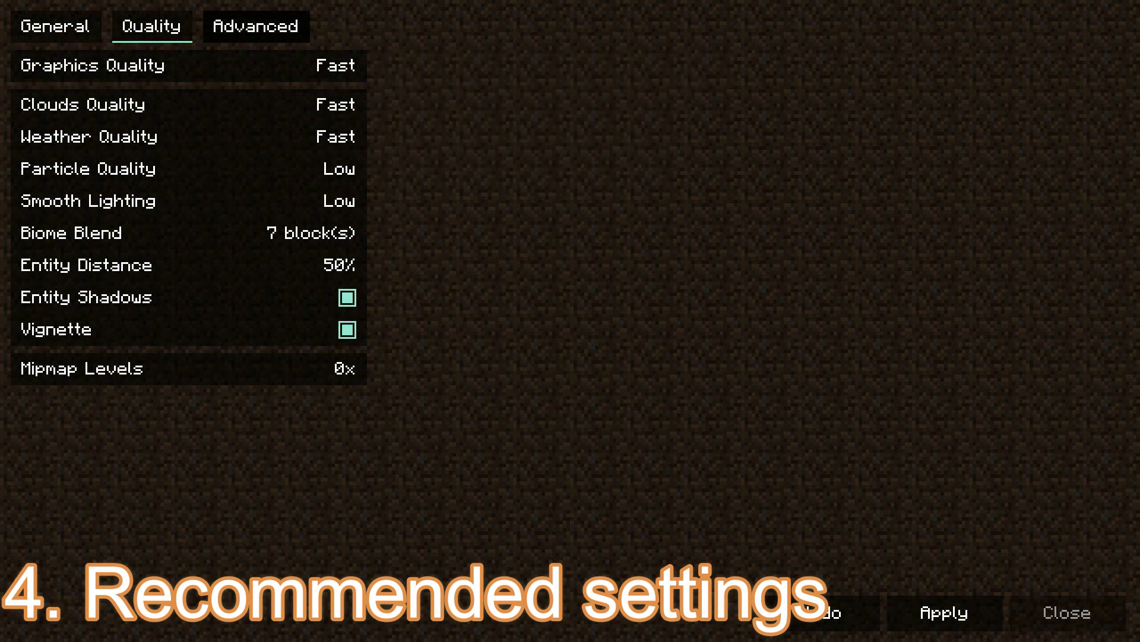
{"action": "left_click_drag", "start_coordinate": [355, 233], "coordinate": [223, 265]}
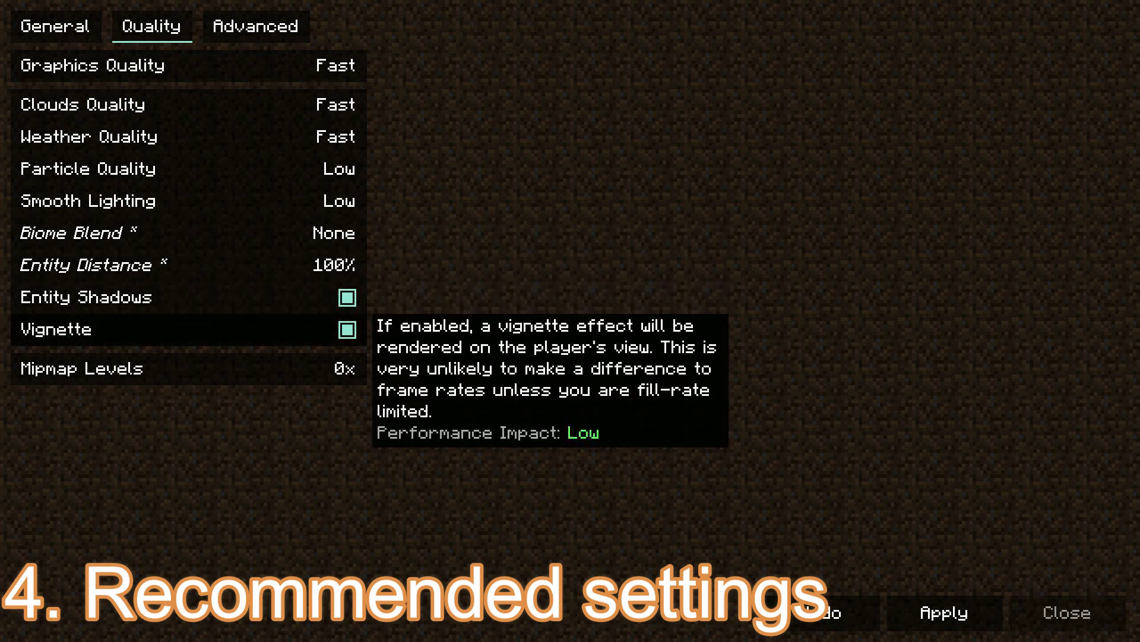
- Enable Ignore Driver Blacklist in the advanced video settings, apply the changes and leave the settings screen
{"action": "left_click", "coordinate": [256, 26]}
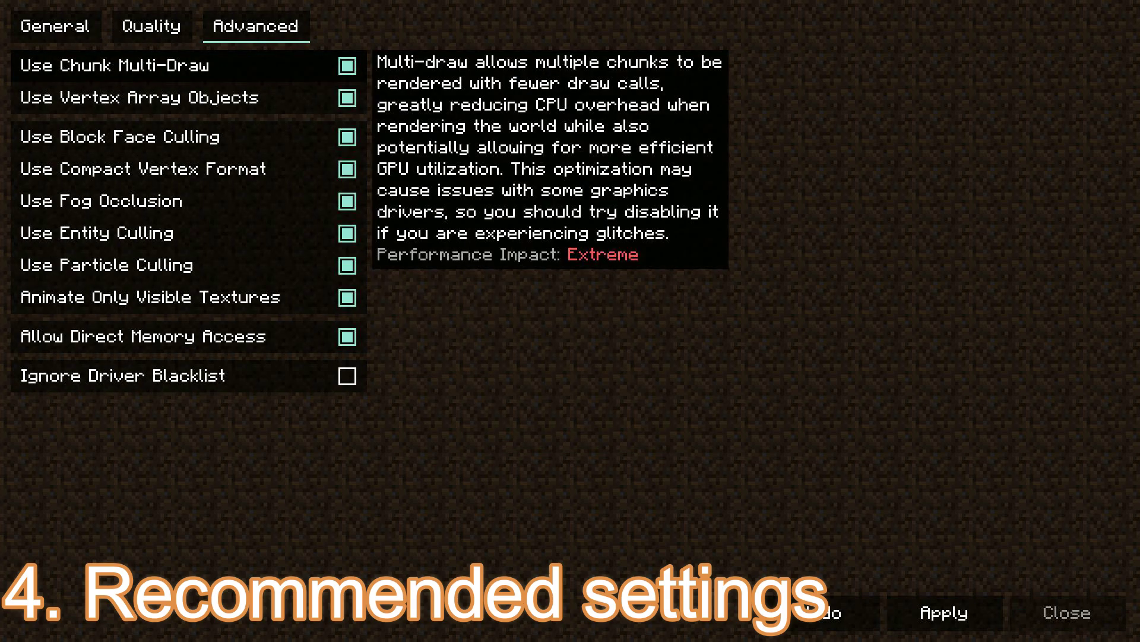
{"action": "left_click", "coordinate": [348, 376]}
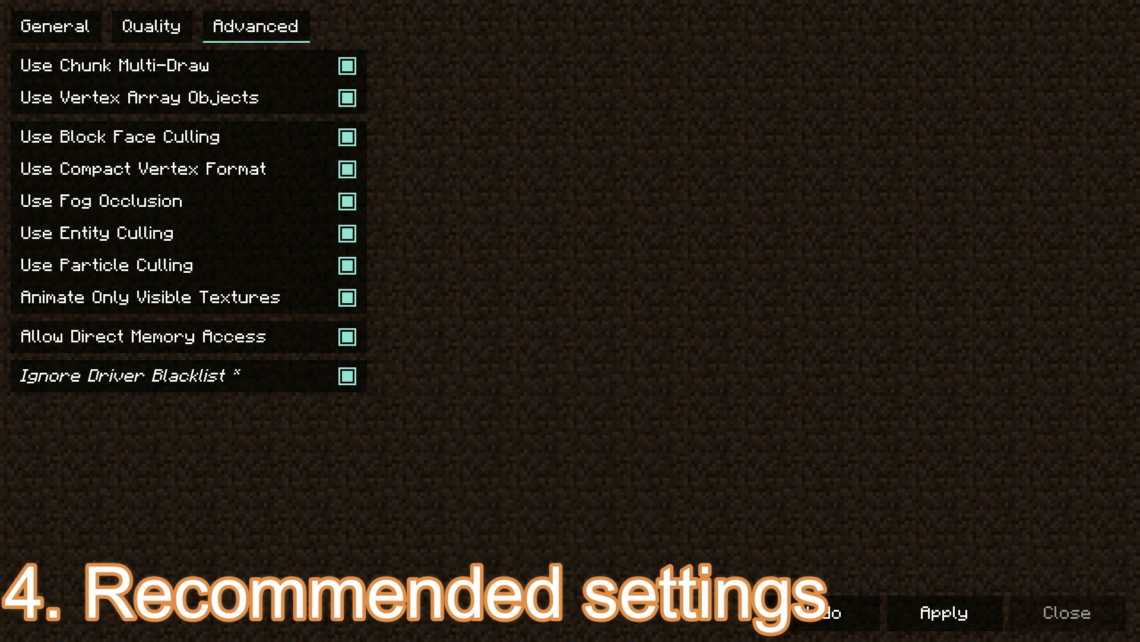
{"action": "left_click", "coordinate": [944, 613]}
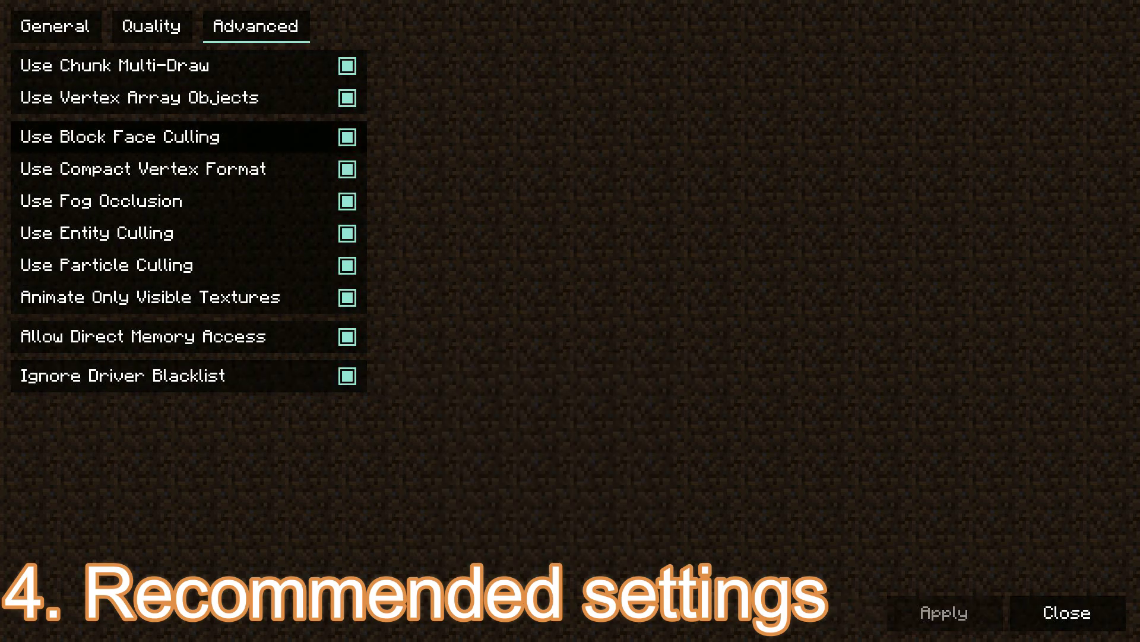
{"action": "key", "text": "Escape"}
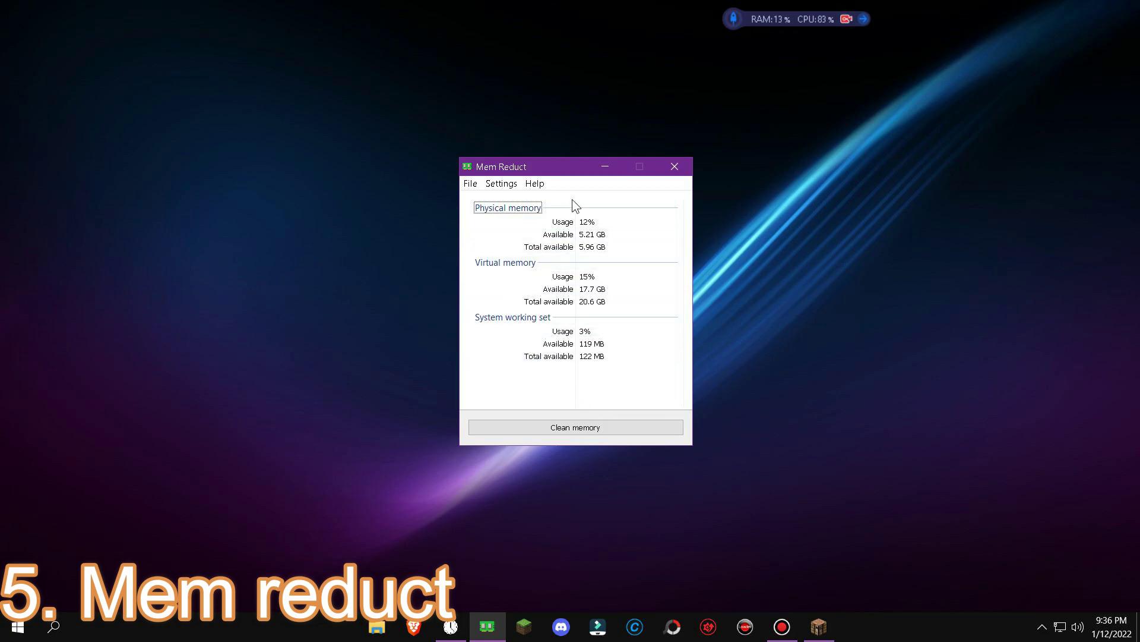
- In Mem Reduct's settings, set memory cleaning to run every 10 minutes
{"action": "left_click", "coordinate": [471, 185]}
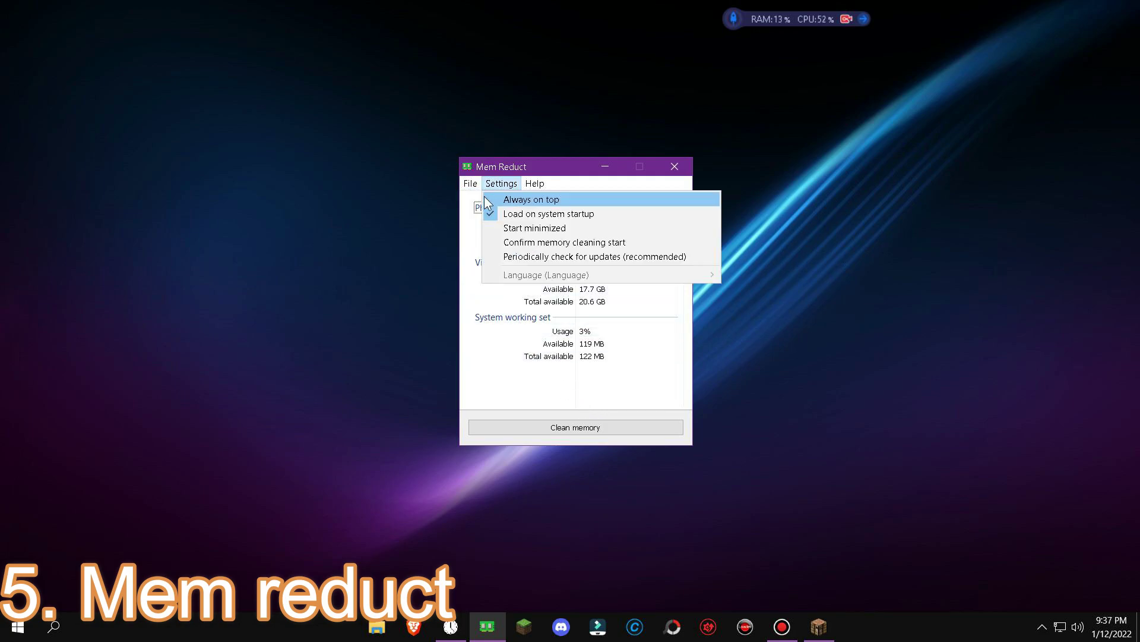
{"action": "left_click", "coordinate": [493, 199]}
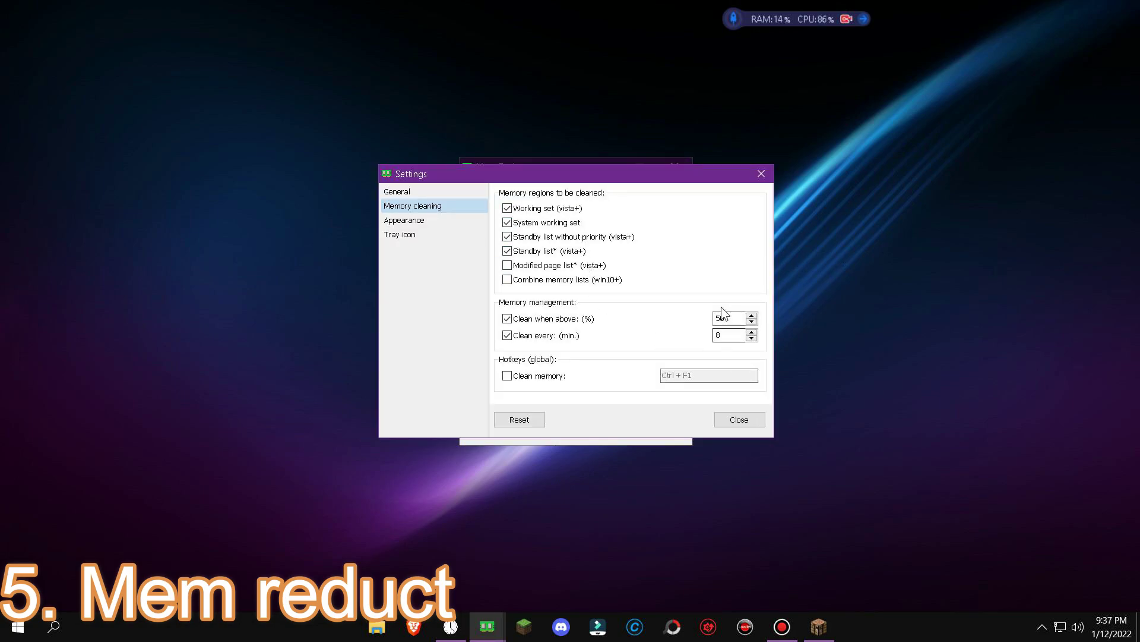
{"action": "left_click", "coordinate": [726, 340]}
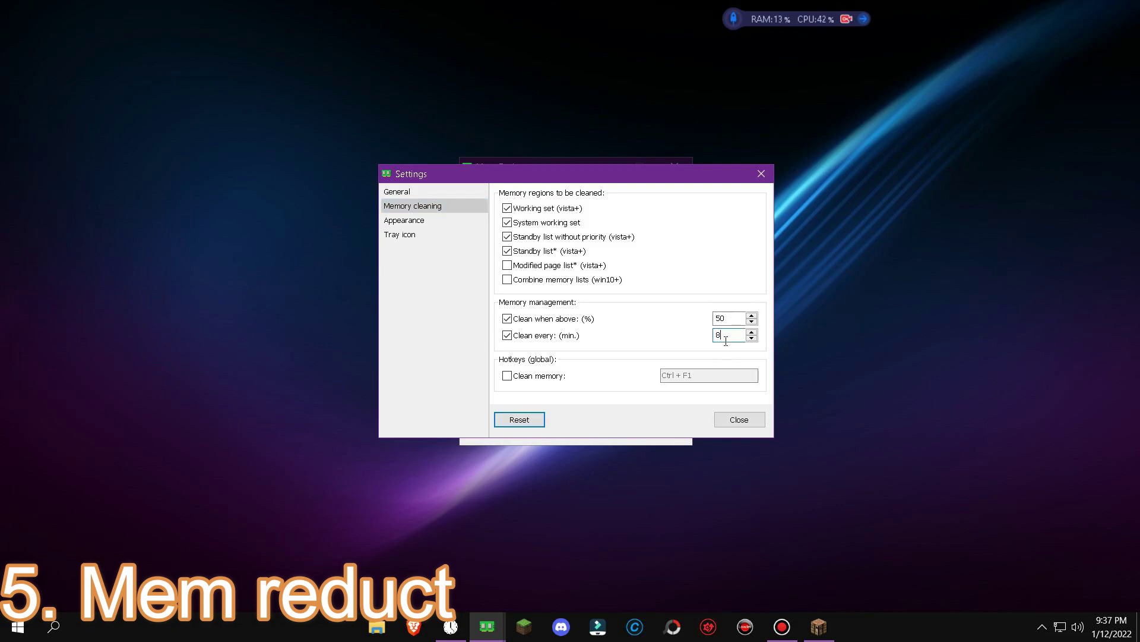
{"action": "type", "text": "10"}
{"action": "left_click", "coordinate": [444, 221]}
{"action": "left_click", "coordinate": [440, 236]}
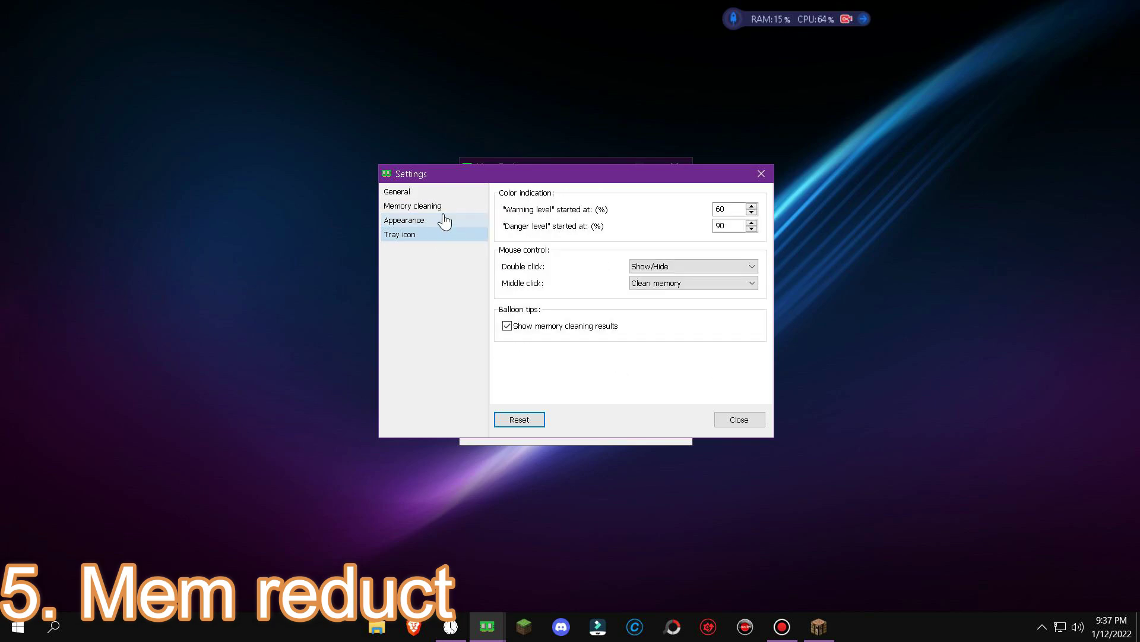
{"action": "left_click", "coordinate": [449, 206]}
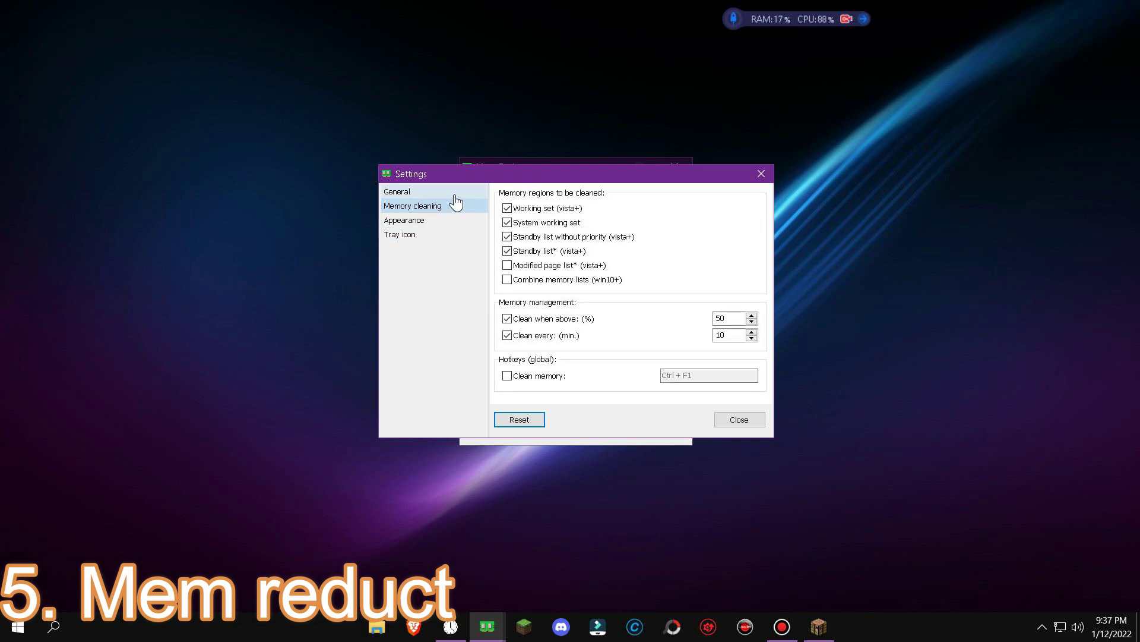
- Enable skipping the User Account Control prompt warning in the general configuration and close the settings
{"action": "left_click", "coordinate": [455, 193]}
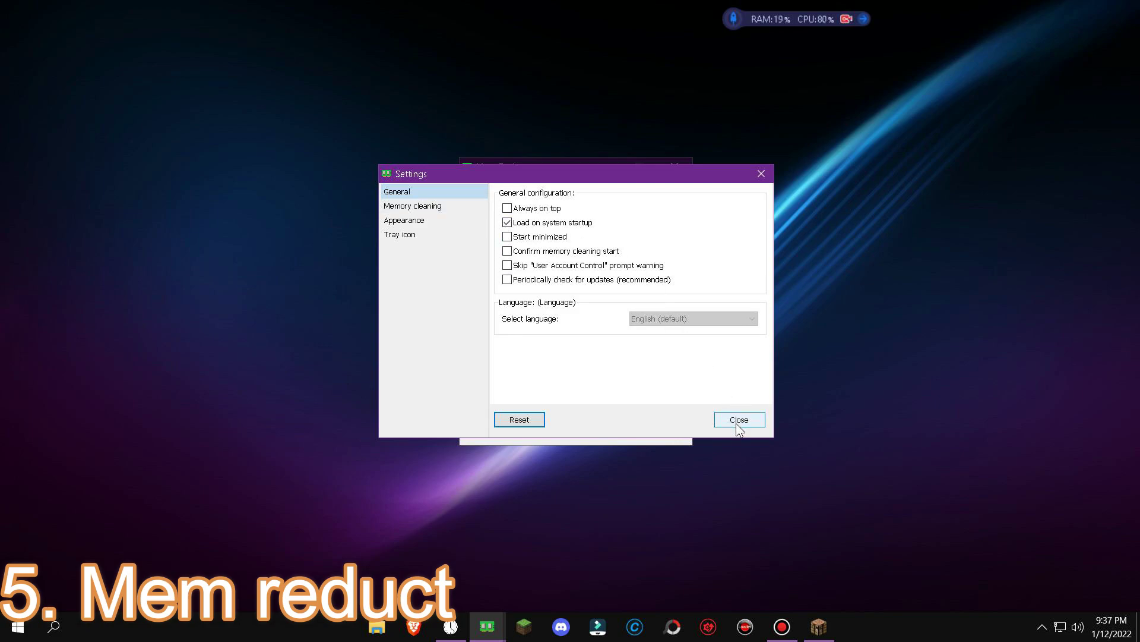
{"action": "left_click", "coordinate": [536, 227]}
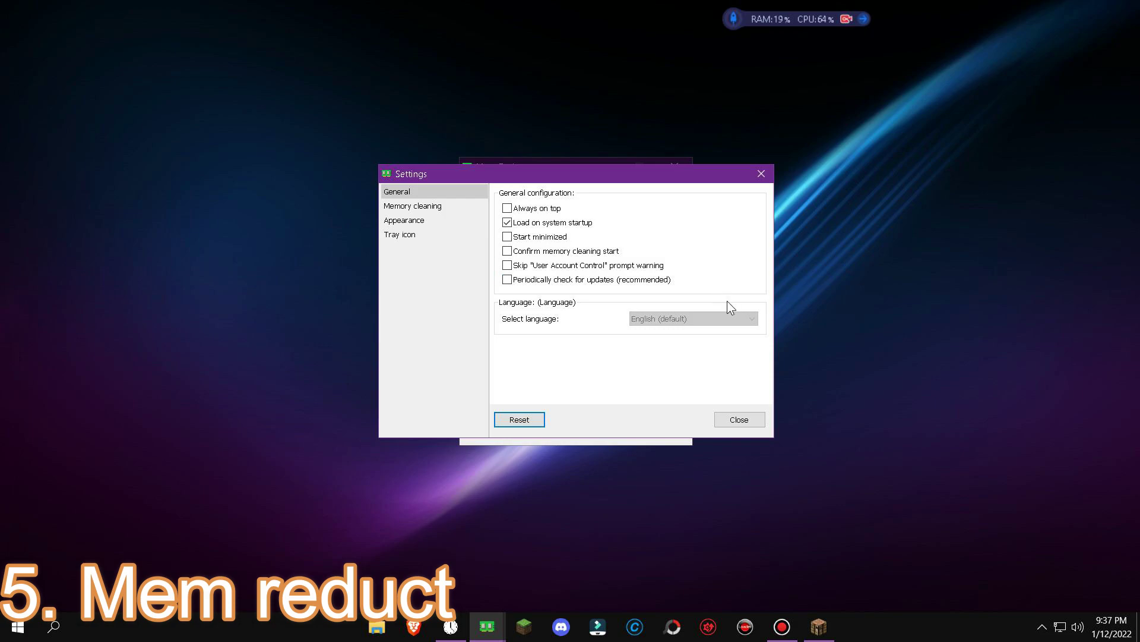
{"action": "left_click", "coordinate": [509, 266]}
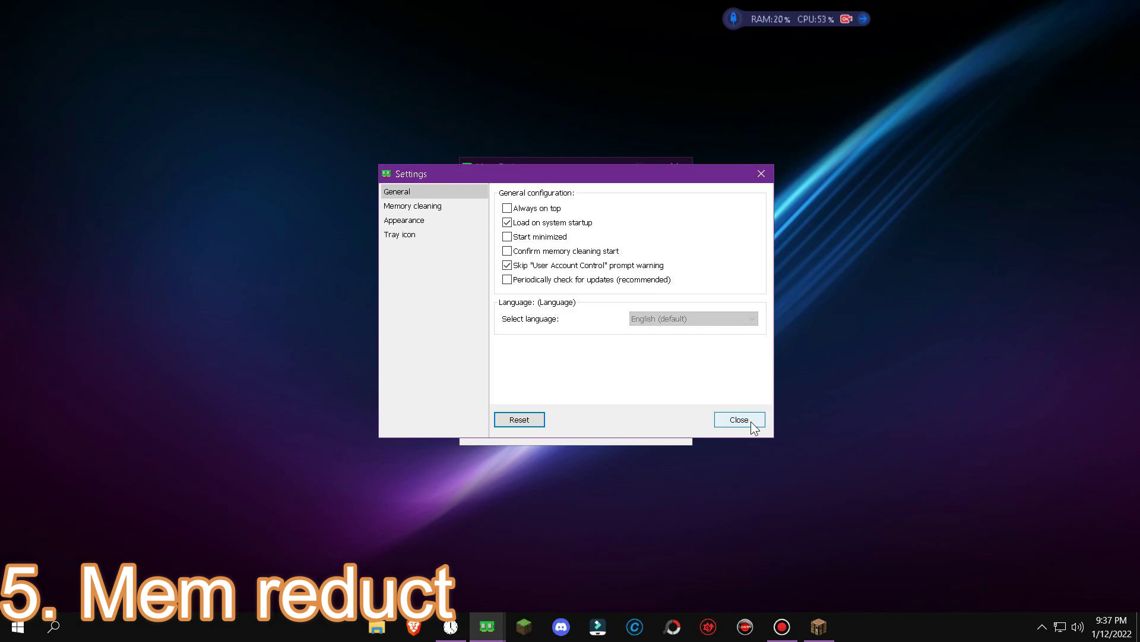
{"action": "left_click", "coordinate": [751, 421]}
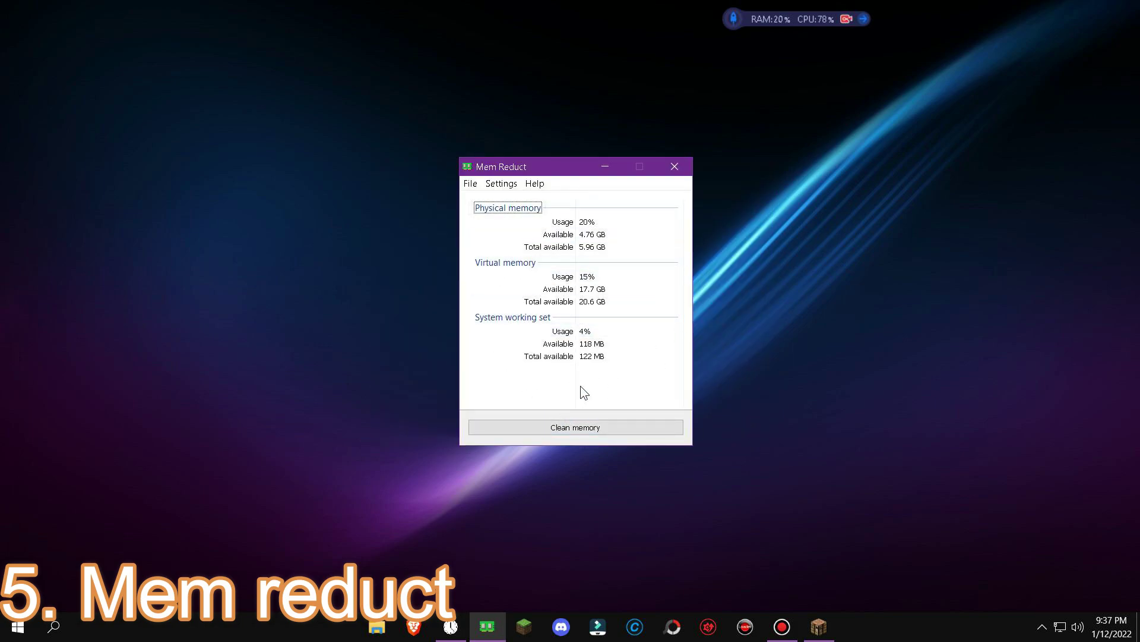
- Clean the memory with Mem Reduct and close its window
{"action": "left_click", "coordinate": [625, 426]}
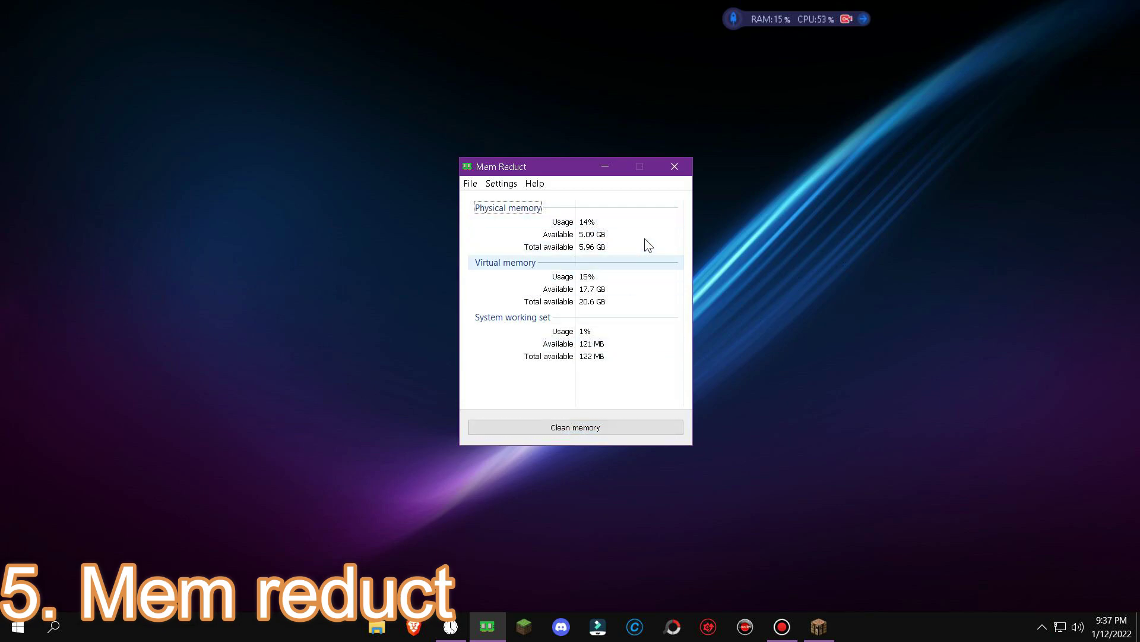
{"action": "left_click", "coordinate": [686, 167]}
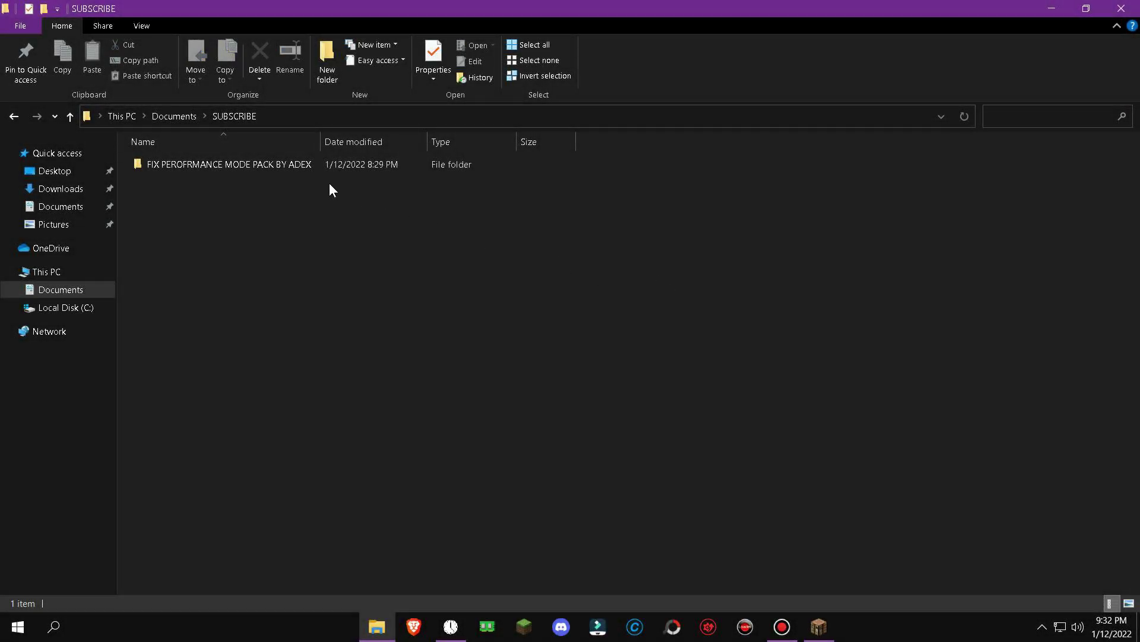
- In File Explorer, open the performance pack's 1- QUICK FPS BOOST folder and its Gaming Optimization For Max Performance subfolder
{"action": "double_click", "coordinate": [368, 161]}
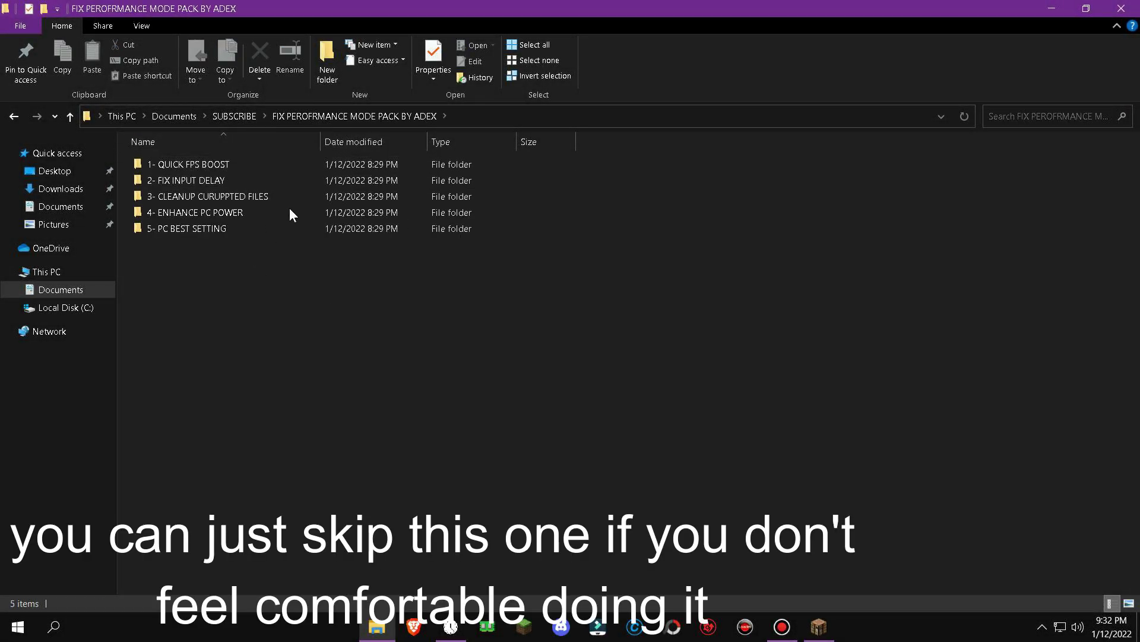
{"action": "double_click", "coordinate": [312, 166]}
{"action": "double_click", "coordinate": [305, 166]}
- Add all seven .reg files in the Gaming Optimization For Max Performance folder to the registry, accepting every confirmation
{"action": "left_click_drag", "start_coordinate": [255, 377], "coordinate": [501, 143]}
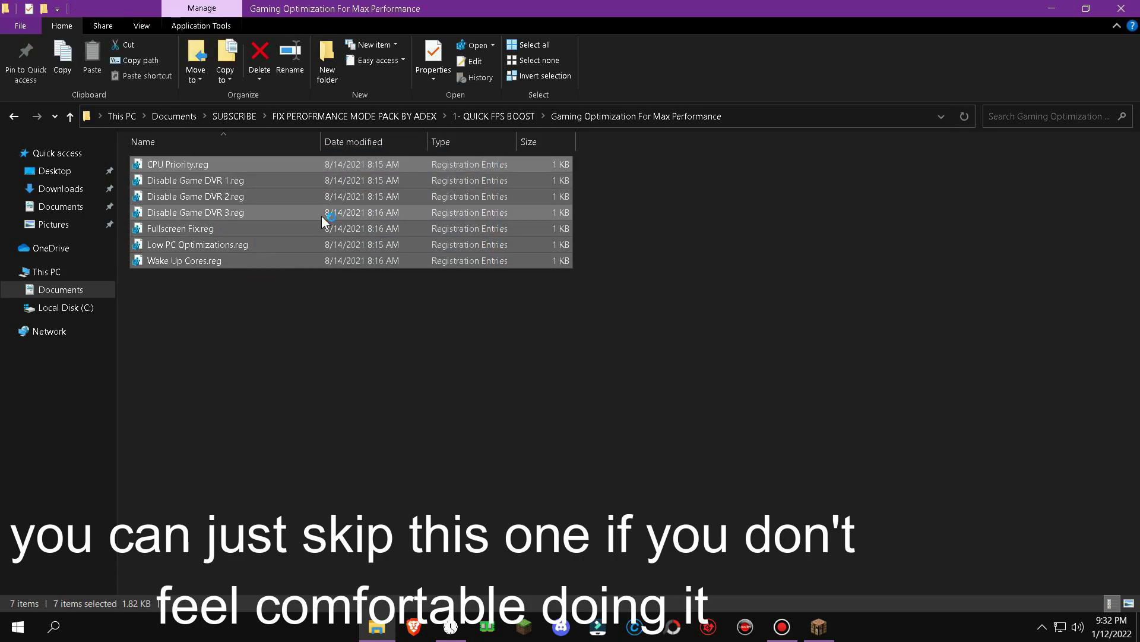
{"action": "double_click", "coordinate": [322, 216]}
{"action": "left_click", "coordinate": [681, 345]}
{"action": "left_click", "coordinate": [680, 345]}
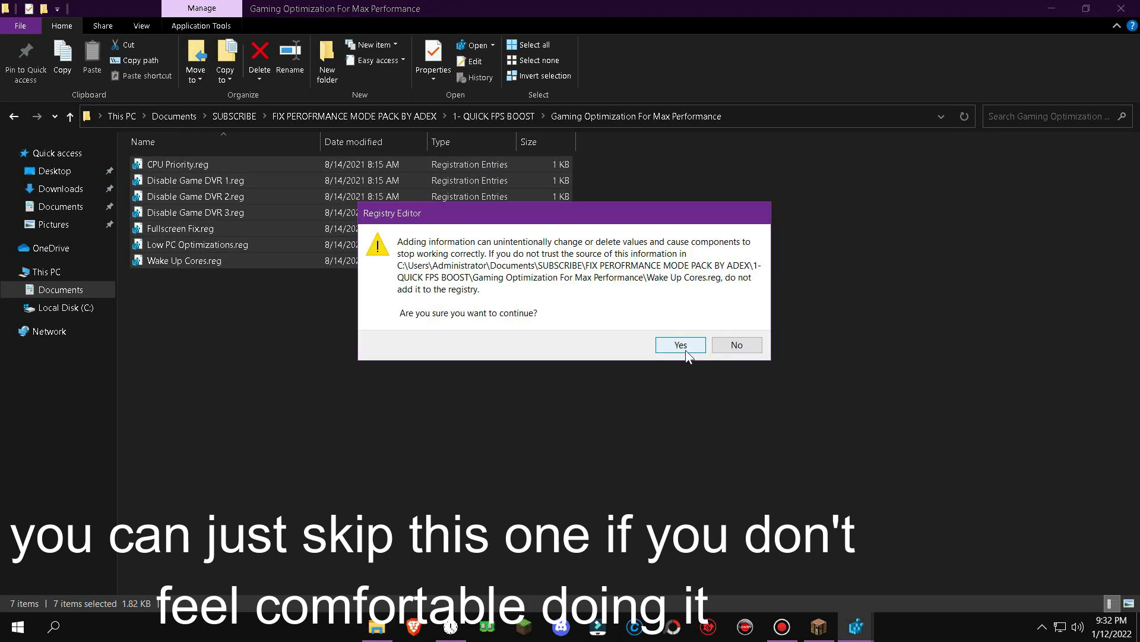
{"action": "left_click", "coordinate": [686, 352]}
{"action": "left_click", "coordinate": [686, 352]}
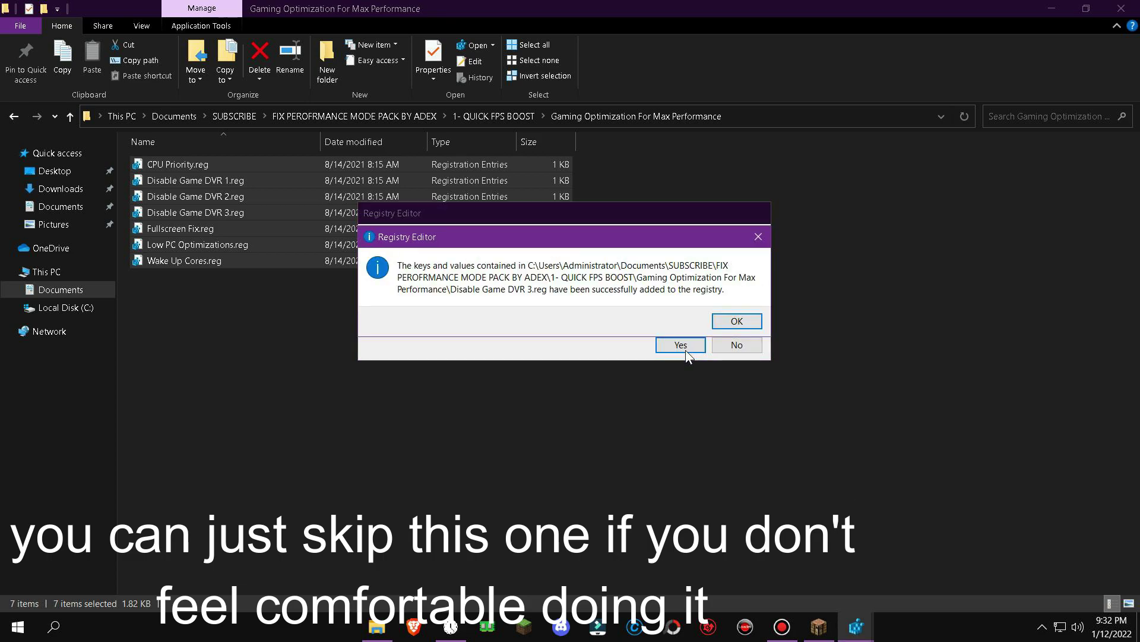
{"action": "left_click", "coordinate": [686, 350]}
{"action": "left_click", "coordinate": [736, 321]}
{"action": "left_click", "coordinate": [733, 322]}
{"action": "left_click", "coordinate": [733, 322]}
{"action": "left_click", "coordinate": [671, 341]}
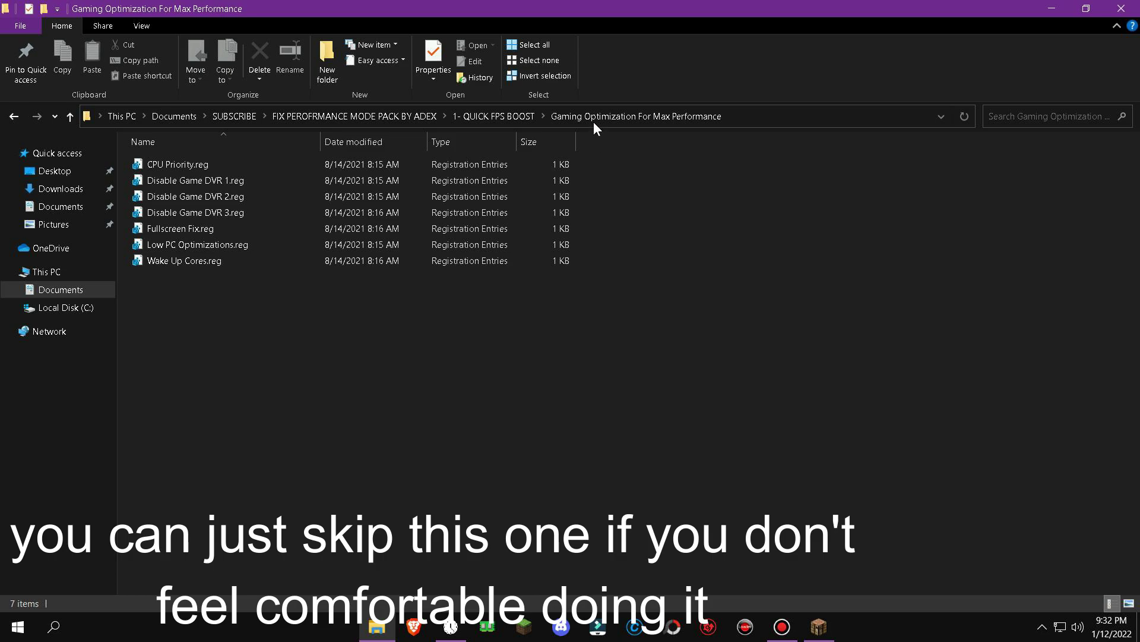
- Return to the pack's main folder and open the KEYBOARD DELAY FIX folder inside 2- FIX INPUT DELAY
{"action": "left_click", "coordinate": [489, 122]}
{"action": "left_click", "coordinate": [403, 119]}
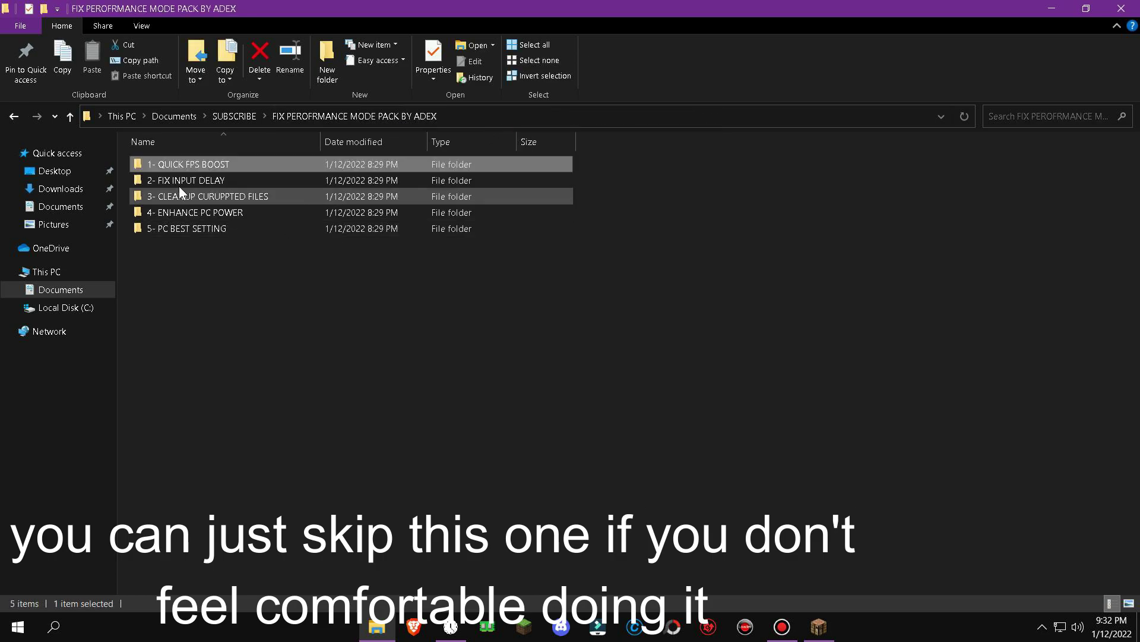
{"action": "double_click", "coordinate": [181, 180]}
{"action": "left_click", "coordinate": [227, 166]}
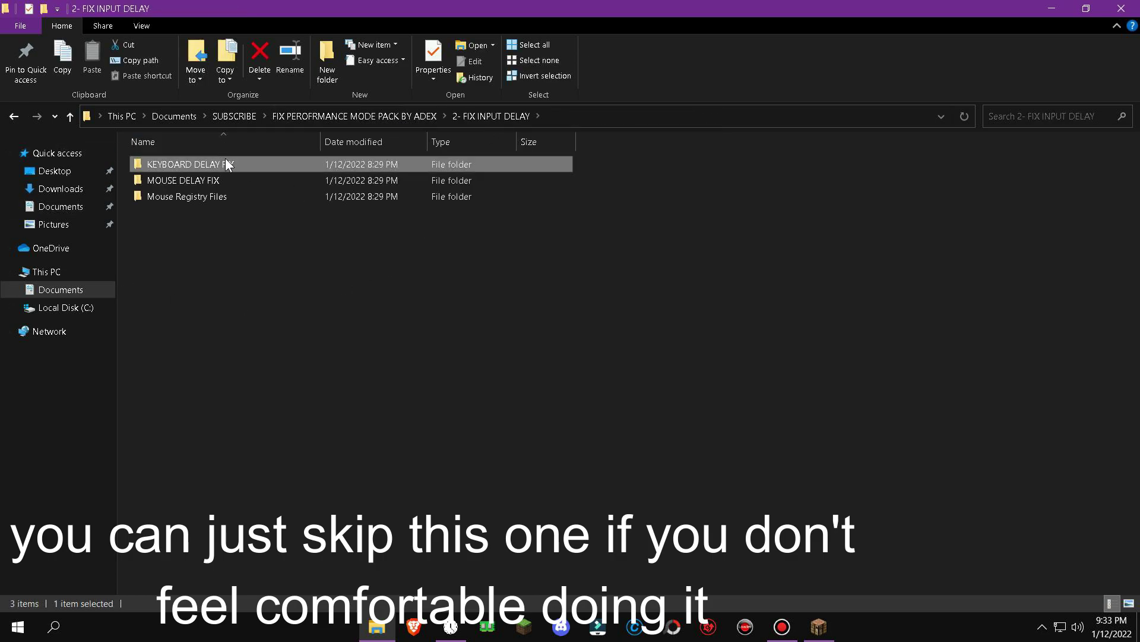
{"action": "double_click", "coordinate": [228, 165]}
- Add all eleven Keyboard Optimization .reg files in the KEYBOARD DELAY FIX folder to the registry, accepting every confirmation
{"action": "left_click_drag", "start_coordinate": [524, 450], "coordinate": [159, 189]}
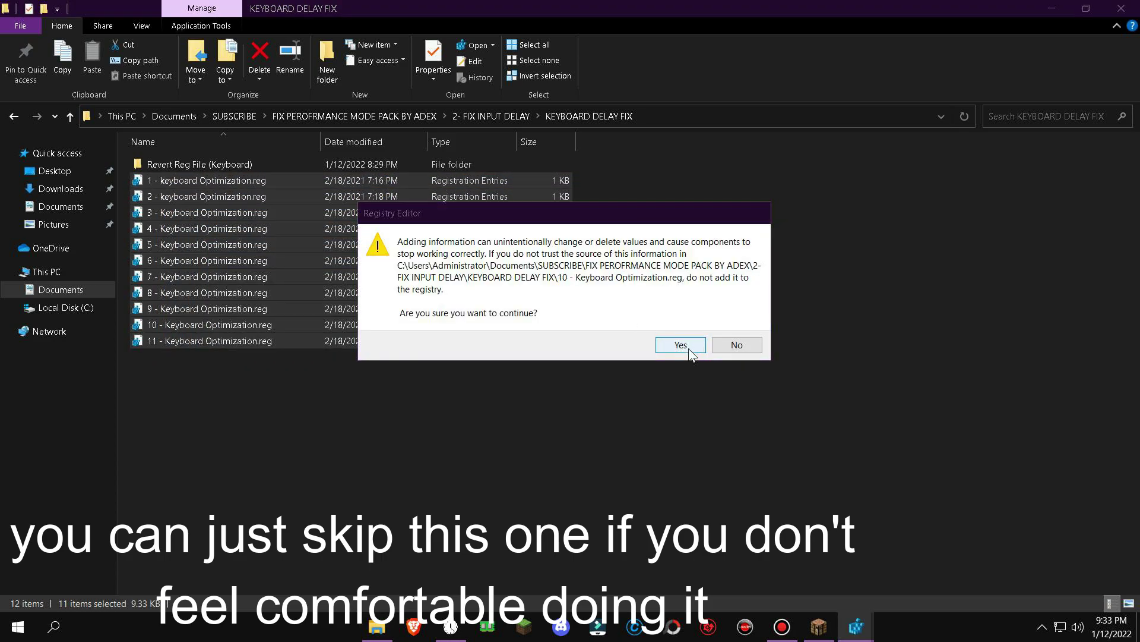
{"action": "left_click", "coordinate": [681, 345]}
{"action": "left_click", "coordinate": [688, 348]}
{"action": "left_click", "coordinate": [688, 348]}
{"action": "left_click", "coordinate": [687, 348]}
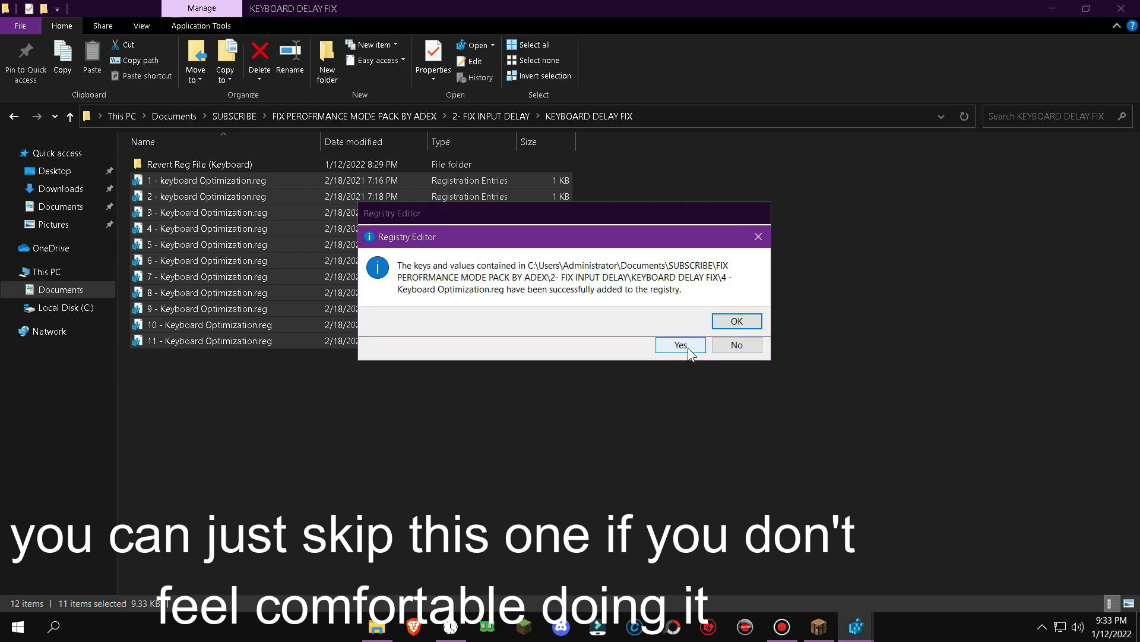
{"action": "left_click", "coordinate": [687, 347]}
{"action": "left_click", "coordinate": [688, 347]}
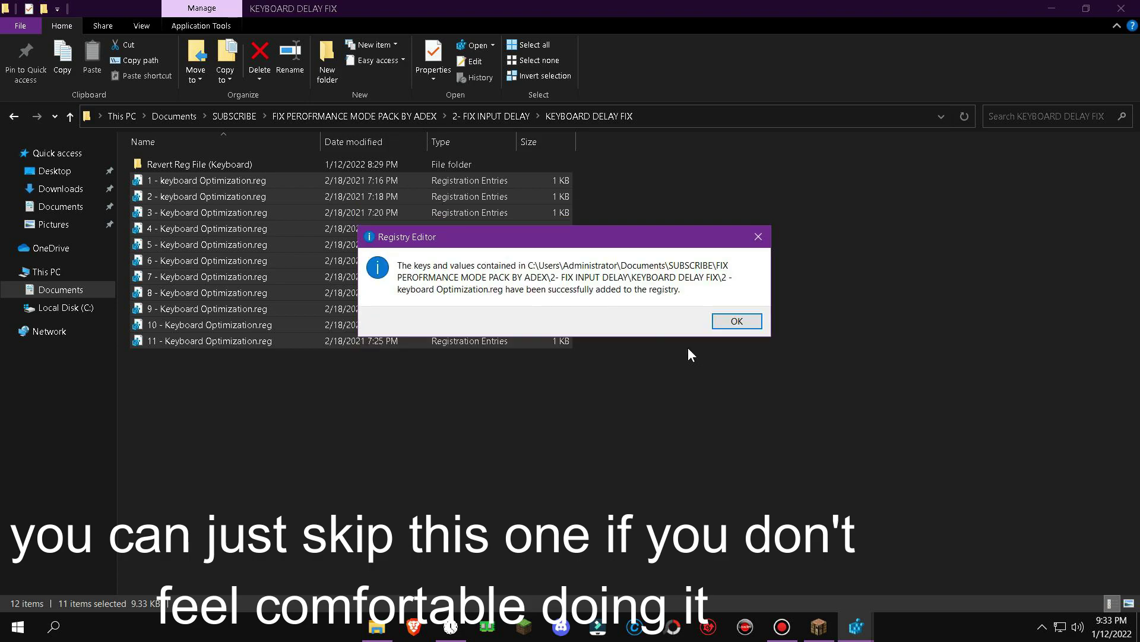
{"action": "left_click", "coordinate": [722, 328]}
{"action": "left_click", "coordinate": [722, 328]}
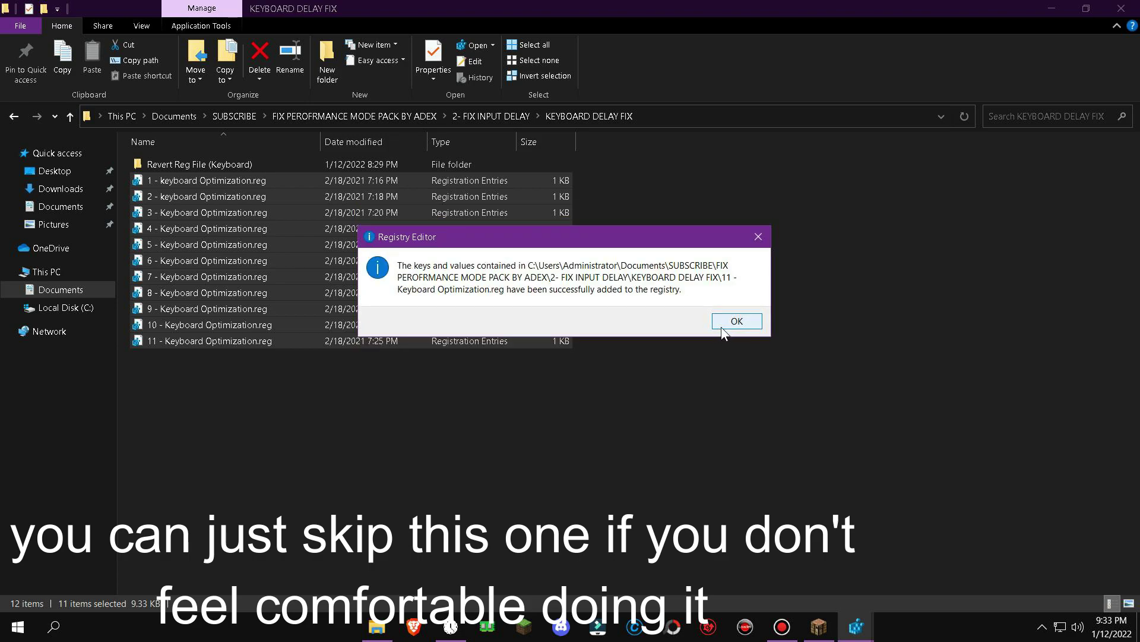
{"action": "left_click", "coordinate": [722, 327]}
{"action": "left_click", "coordinate": [710, 319]}
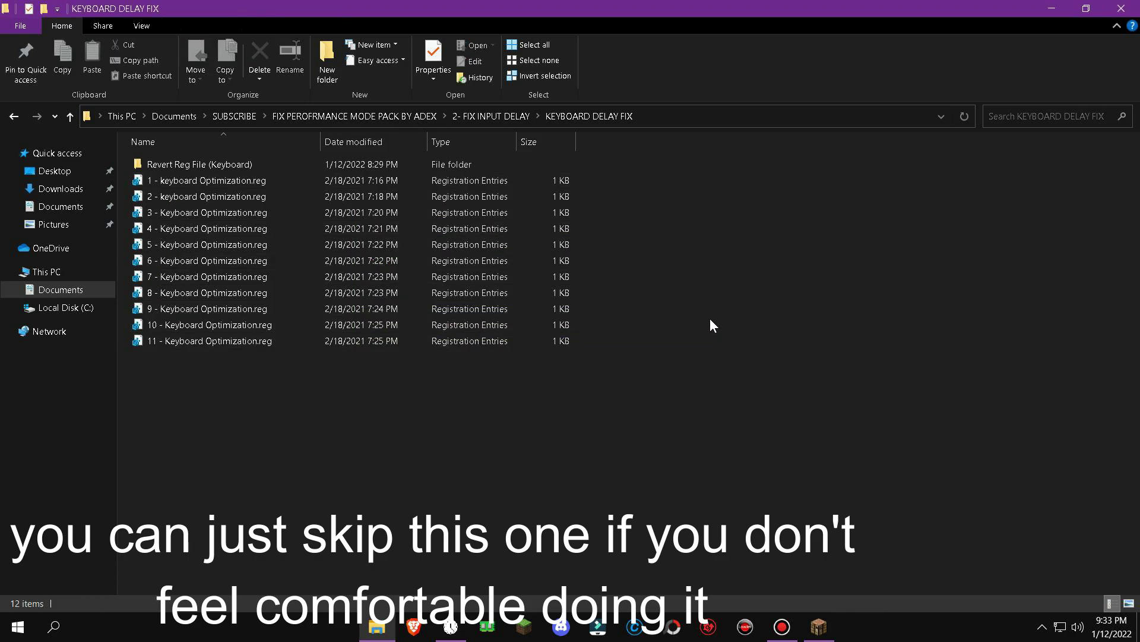
- Open the MOUSE DELAY FIX folder and add all ten Mouse Optimization .reg files to the registry, accepting every confirmation
{"action": "left_click", "coordinate": [490, 122]}
{"action": "double_click", "coordinate": [177, 182]}
{"action": "left_click_drag", "start_coordinate": [343, 363], "coordinate": [132, 178]}
{"action": "key", "text": "Return"}
{"action": "left_click", "coordinate": [685, 349]}
{"action": "left_click", "coordinate": [681, 345]}
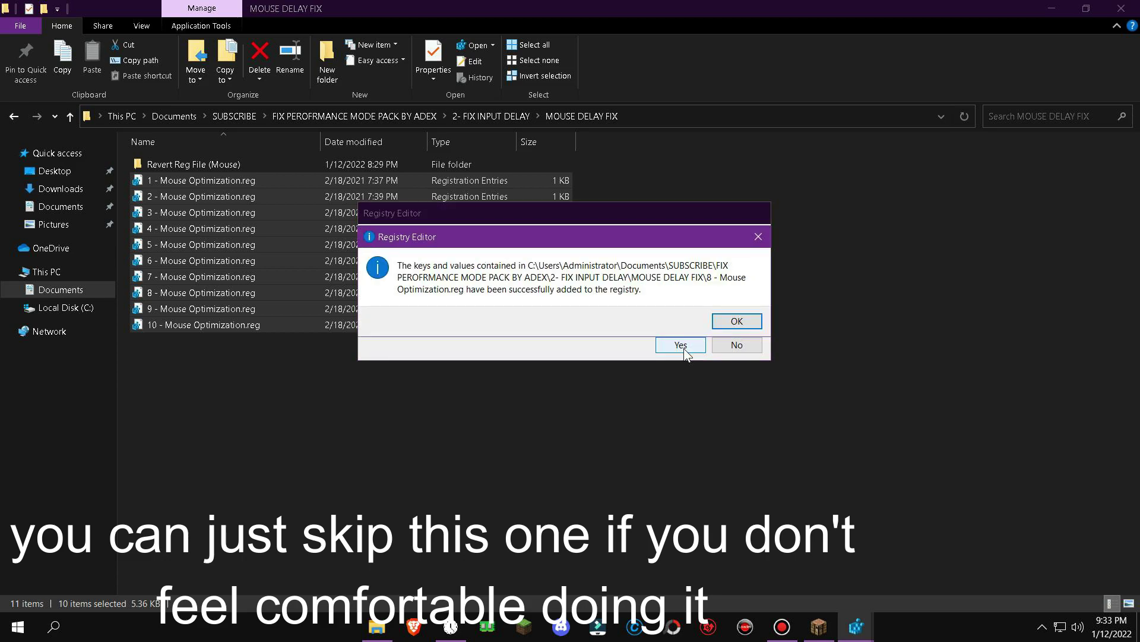
{"action": "left_click", "coordinate": [681, 346]}
{"action": "left_click", "coordinate": [682, 346]}
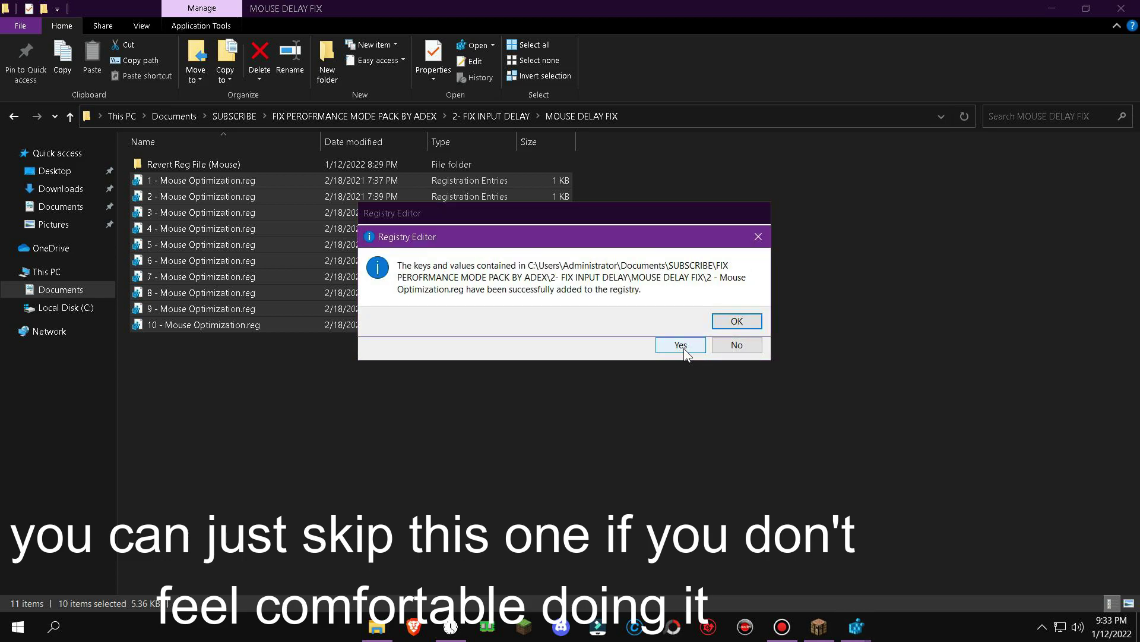
{"action": "left_click", "coordinate": [739, 325]}
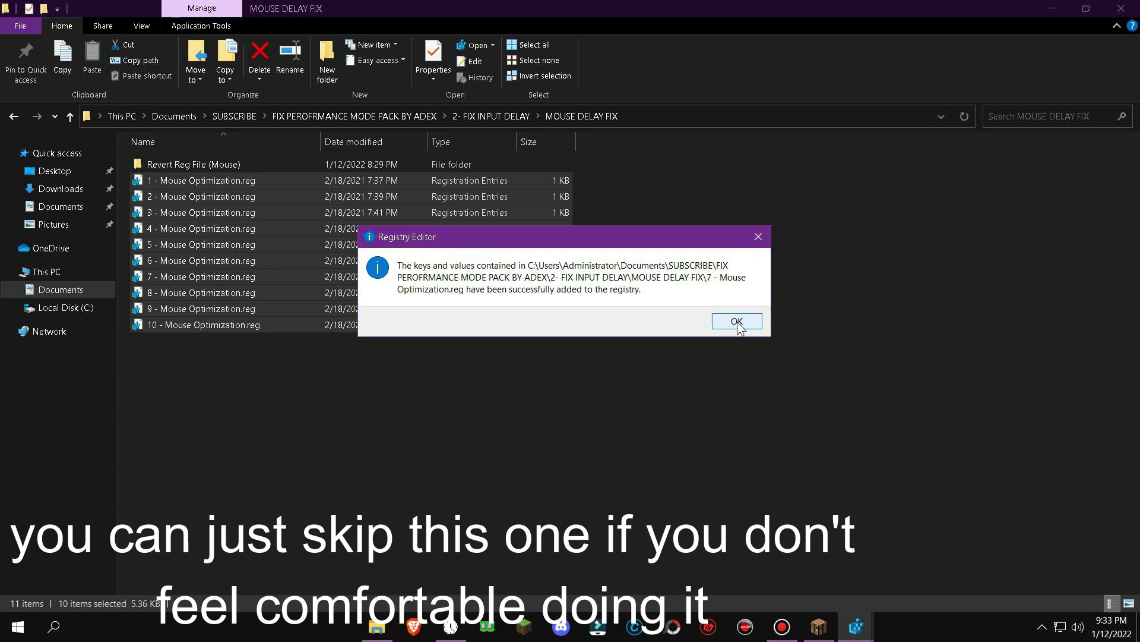
{"action": "left_click", "coordinate": [737, 324]}
- Open the Mouse Registry Files folder in 2- FIX INPUT DELAY and add its three .reg files to the registry
{"action": "left_click", "coordinate": [485, 119]}
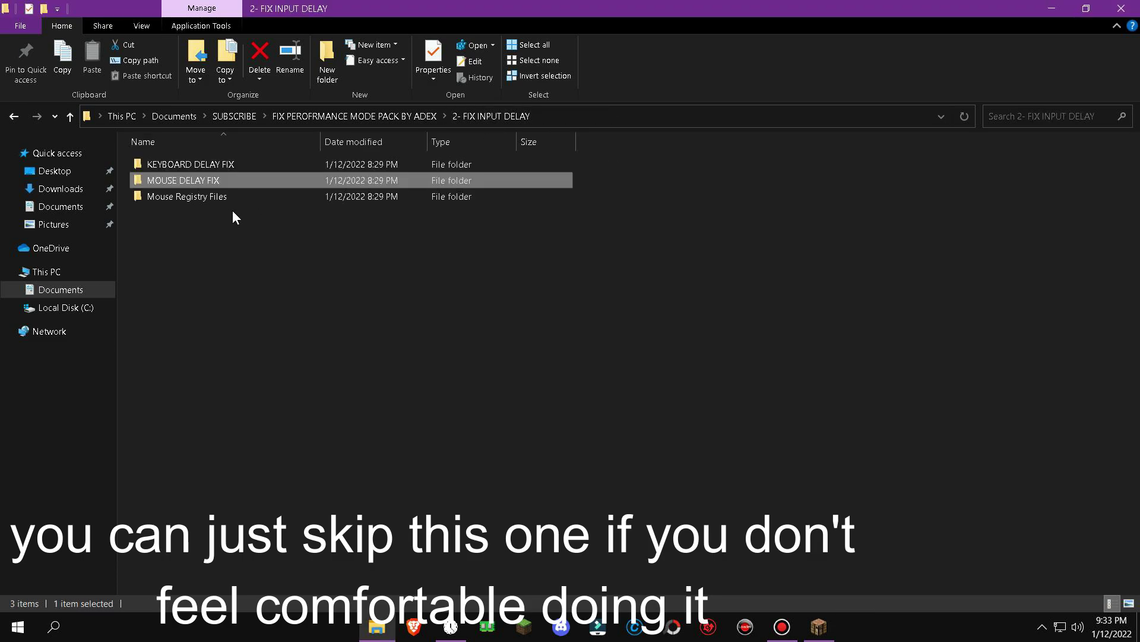
{"action": "double_click", "coordinate": [178, 198]}
{"action": "left_click_drag", "start_coordinate": [407, 285], "coordinate": [451, 203]}
{"action": "key", "text": "Return"}
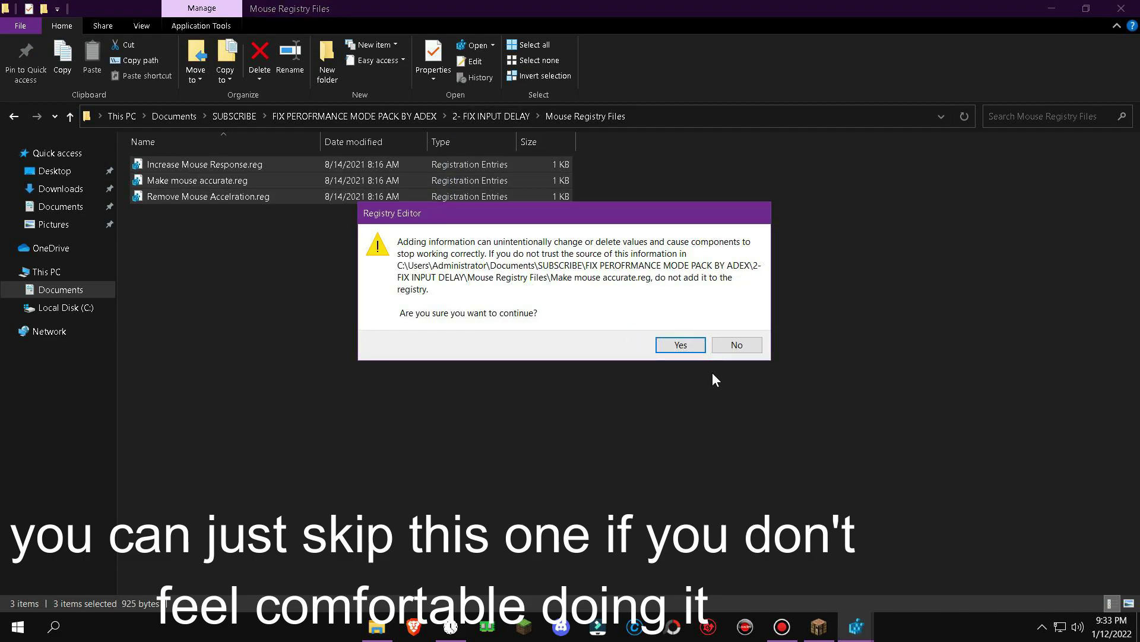
{"action": "left_click", "coordinate": [700, 350]}
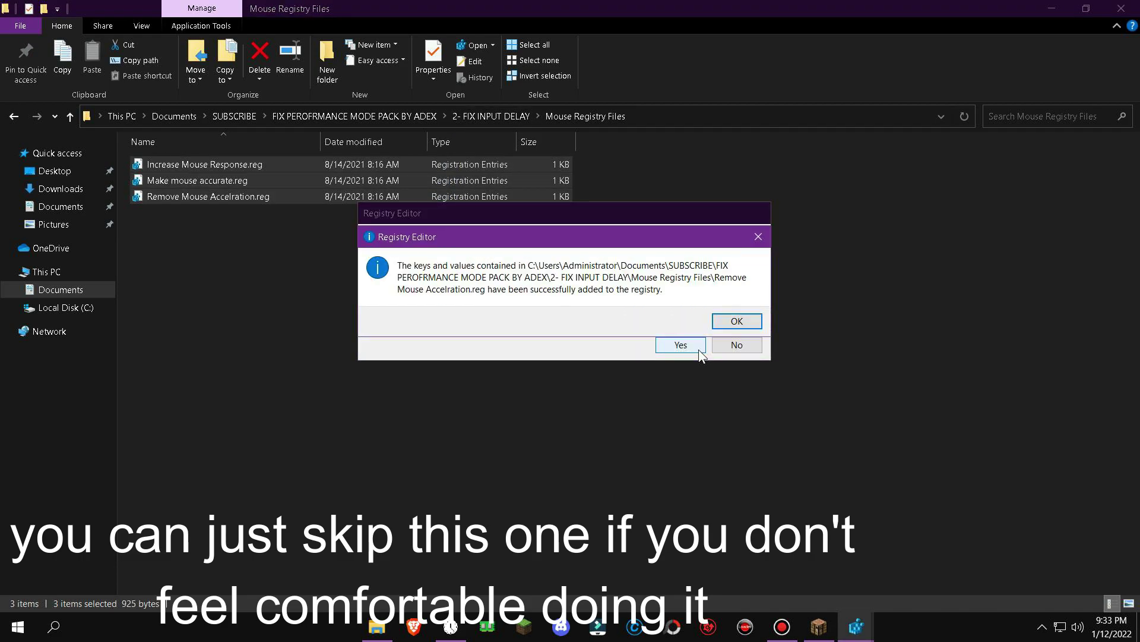
{"action": "left_click", "coordinate": [731, 321]}
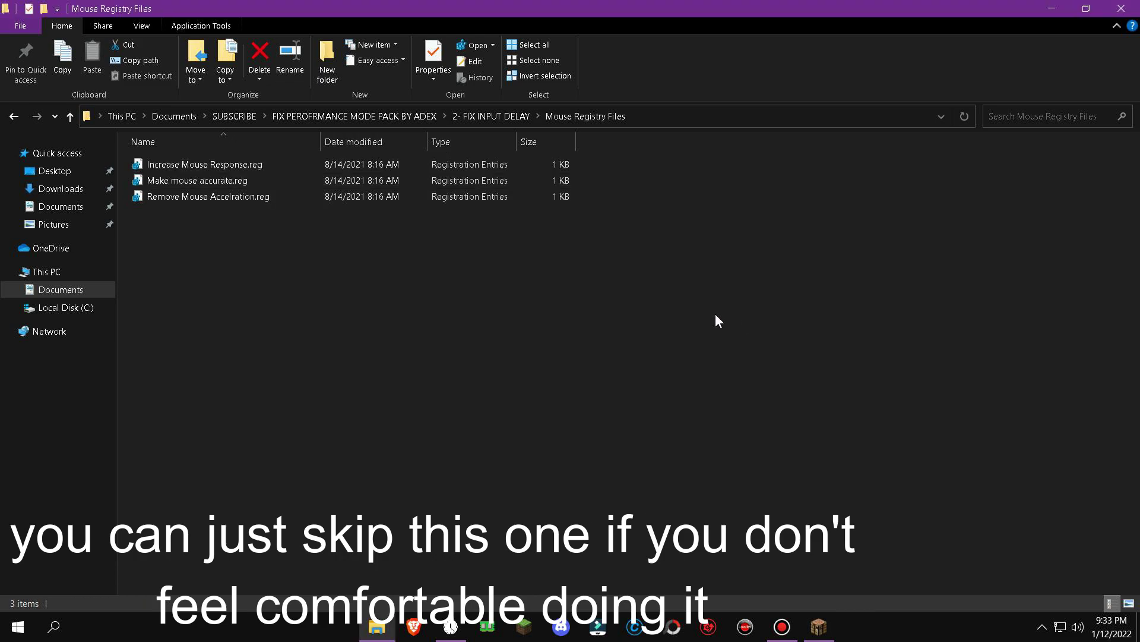
- Open the pack's 3- CLEANUP CURUPPTED FILES folder and run Delete Log Files.bat as administrator
{"action": "left_click", "coordinate": [350, 114]}
{"action": "double_click", "coordinate": [243, 196]}
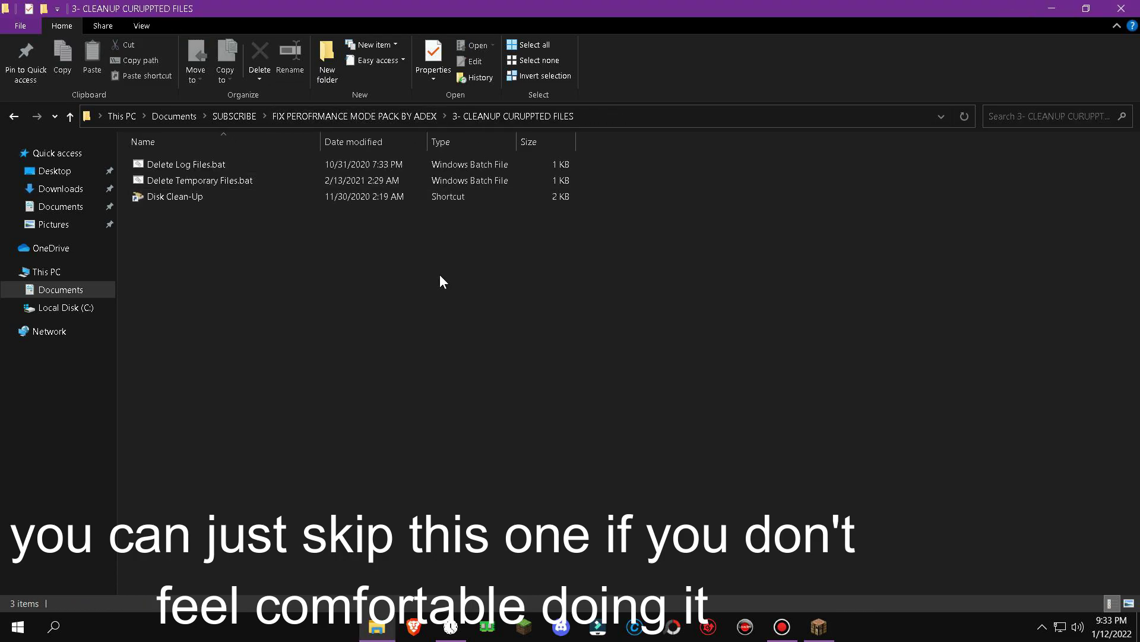
{"action": "left_click_drag", "start_coordinate": [601, 185], "coordinate": [594, 209]}
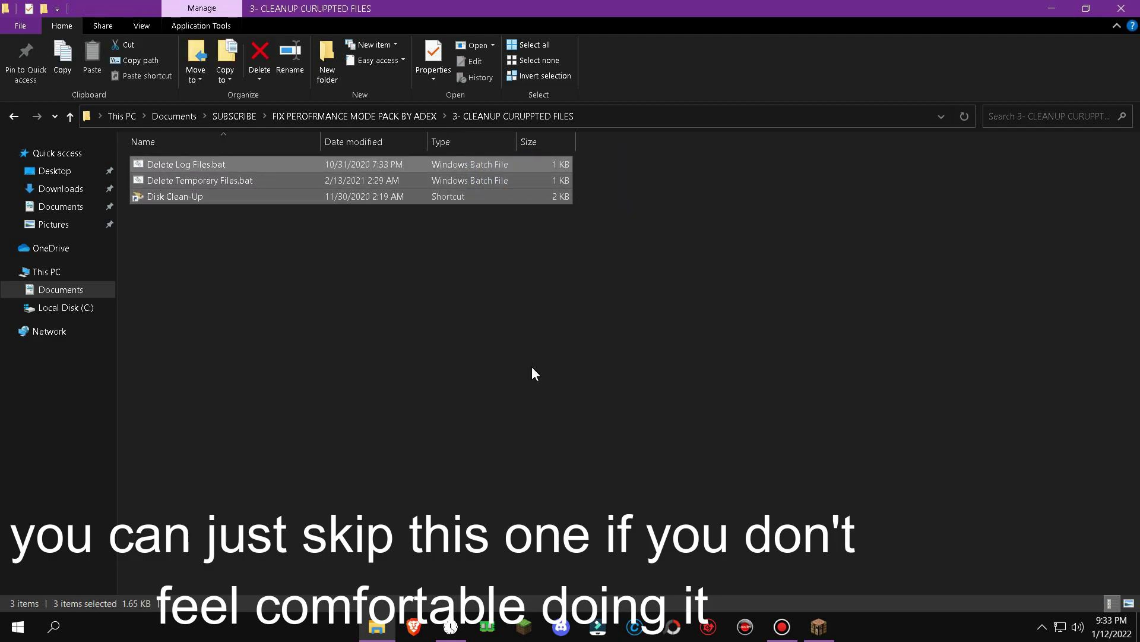
{"action": "left_click", "coordinate": [611, 195]}
{"action": "right_click", "coordinate": [562, 168]}
{"action": "left_click", "coordinate": [575, 163]}
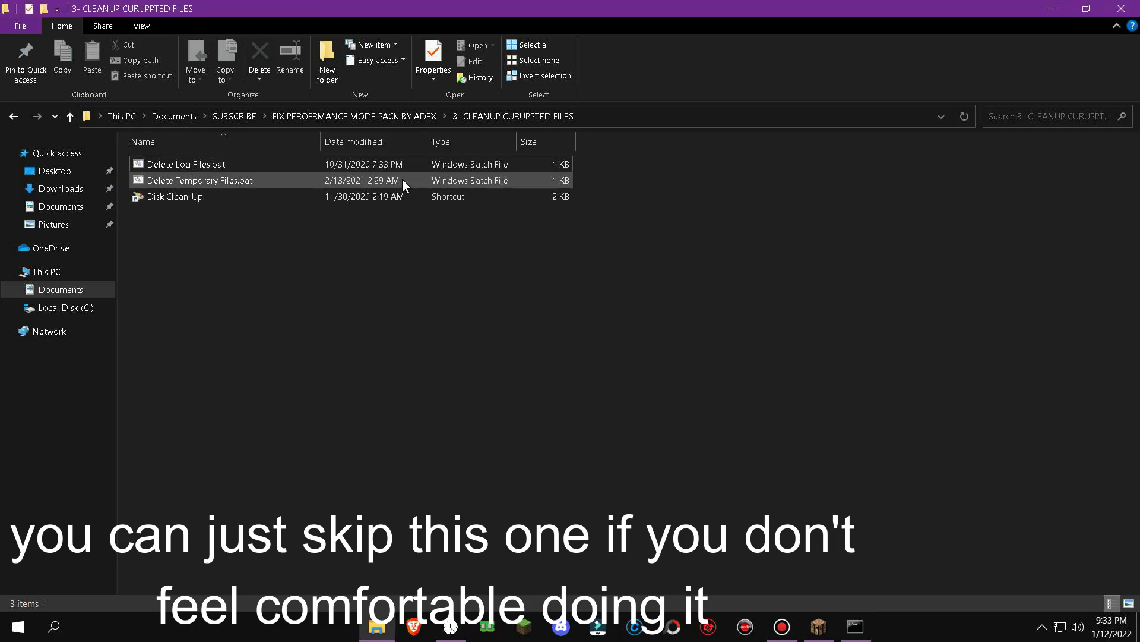
- Run Delete Temporary Files.bat as administrator and check both scripts' command windows
{"action": "right_click", "coordinate": [401, 180]}
{"action": "left_click", "coordinate": [356, 183]}
{"action": "right_click", "coordinate": [380, 181]}
{"action": "left_click", "coordinate": [389, 113]}
{"action": "mouse_move", "coordinate": [867, 627]}
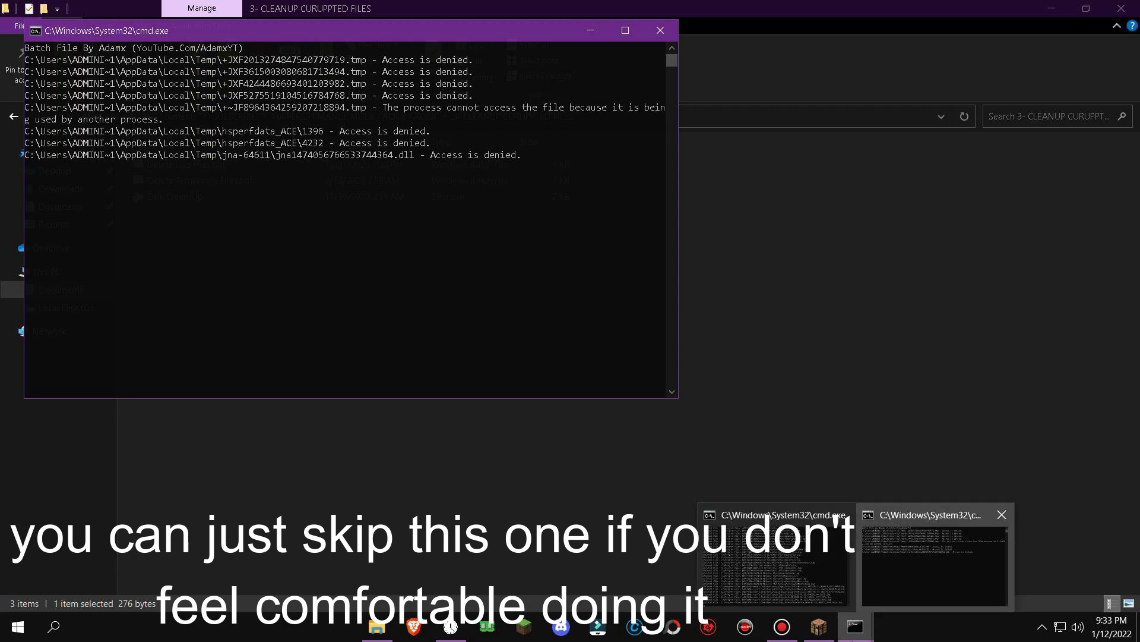
{"action": "left_click", "coordinate": [805, 555]}
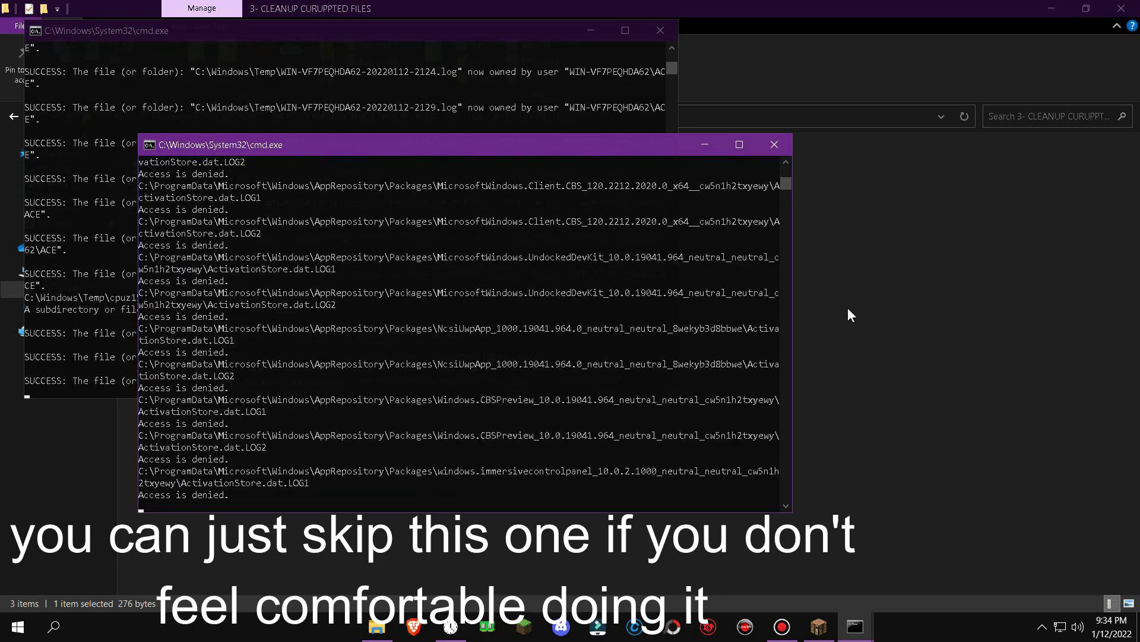
{"action": "left_click", "coordinate": [899, 283]}
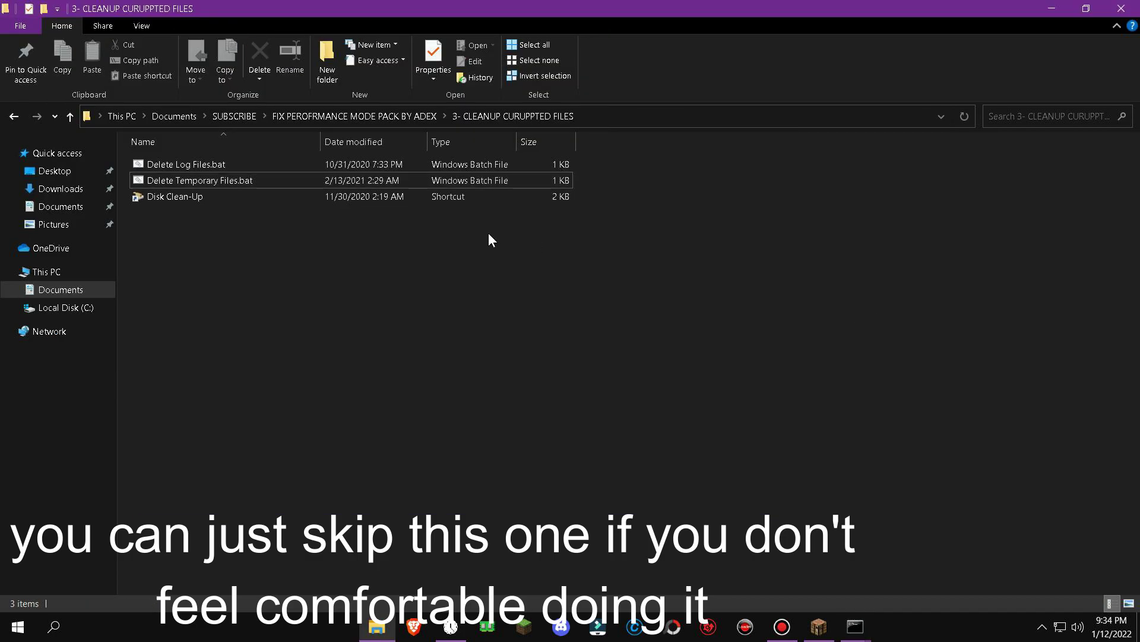
- Try to run the Disk Clean-Up shortcut as administrator
{"action": "left_click", "coordinate": [352, 203]}
{"action": "right_click", "coordinate": [351, 203]}
{"action": "left_click", "coordinate": [436, 234]}
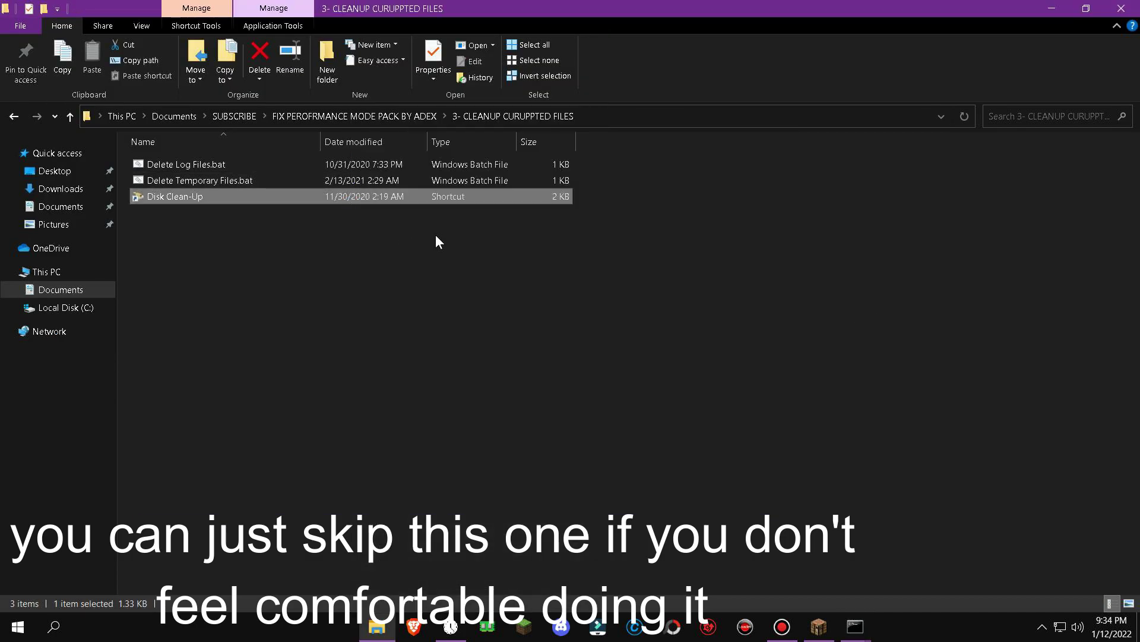
- Check the progress of the log and temporary file deletion scripts in their command windows
{"action": "left_click", "coordinate": [824, 594]}
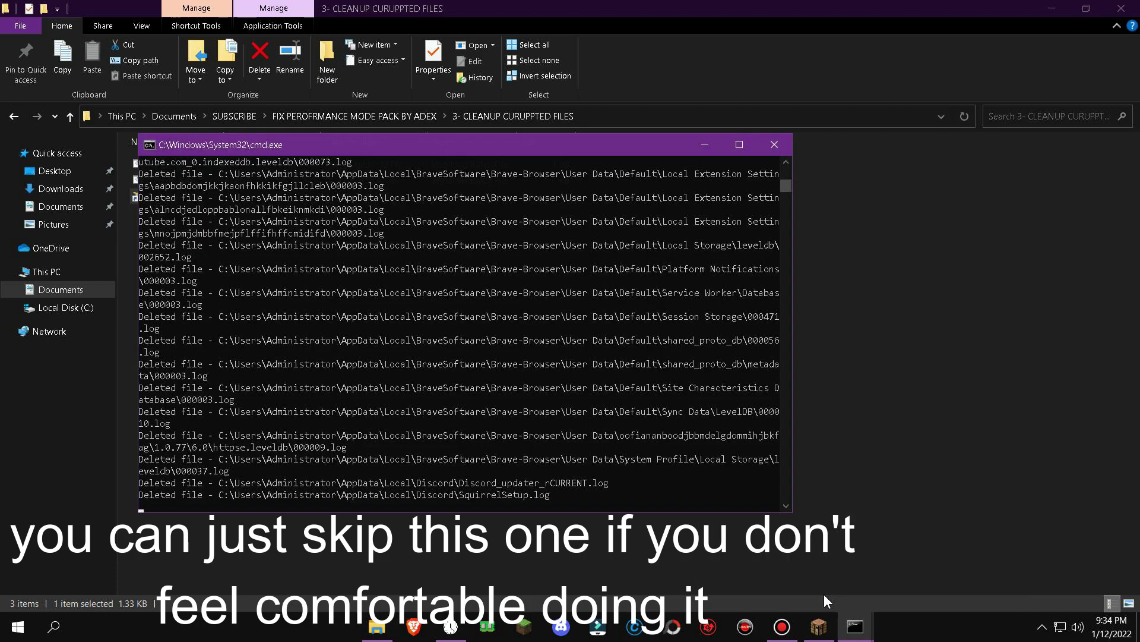
{"action": "mouse_move", "coordinate": [855, 625]}
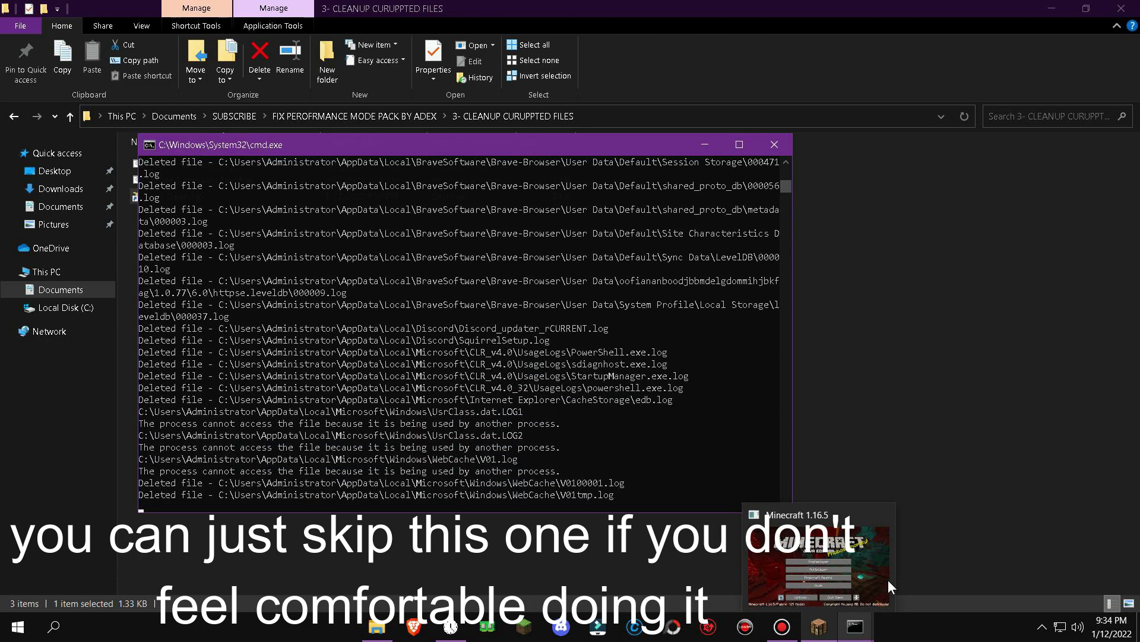
{"action": "left_click", "coordinate": [888, 579]}
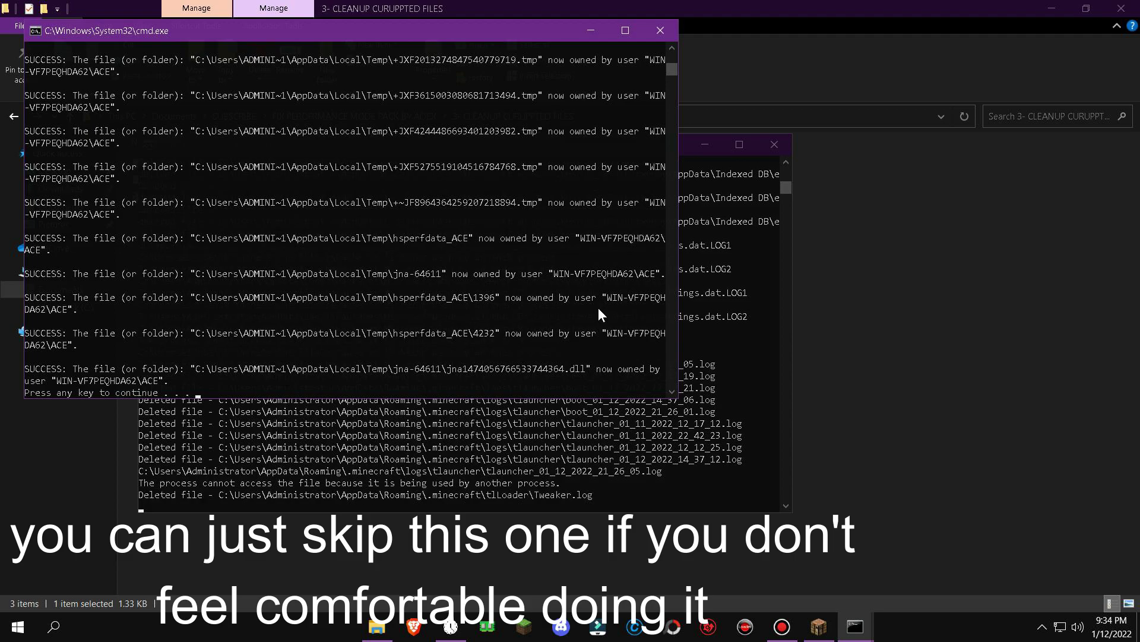
{"action": "left_click", "coordinate": [485, 310]}
{"action": "key", "text": "Escape"}
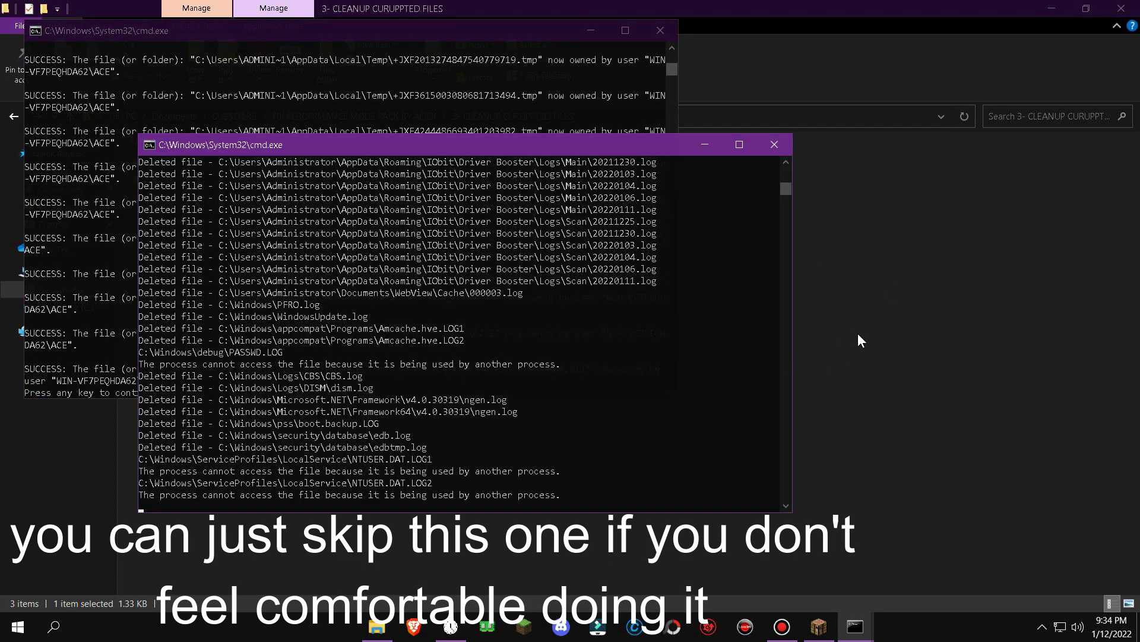
{"action": "left_click", "coordinate": [858, 333]}
{"action": "left_click", "coordinate": [265, 225]}
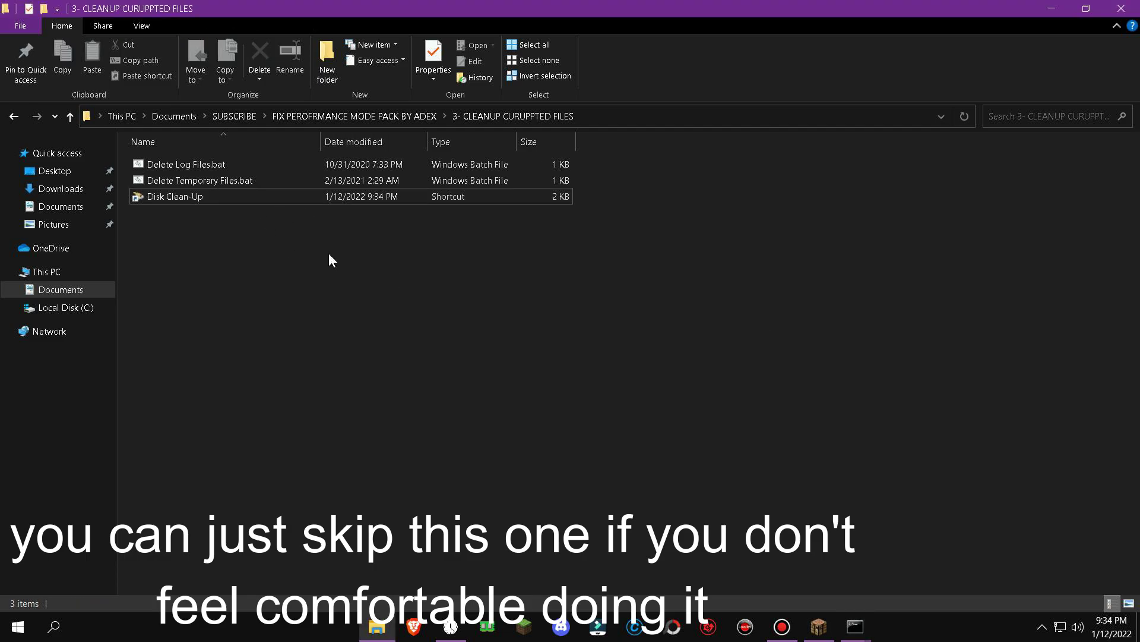
- Run the Disk Clean-Up shortcut in the cleanup folder as administrator to start scanning drive C:
{"action": "left_click", "coordinate": [317, 203]}
{"action": "right_click", "coordinate": [317, 204]}
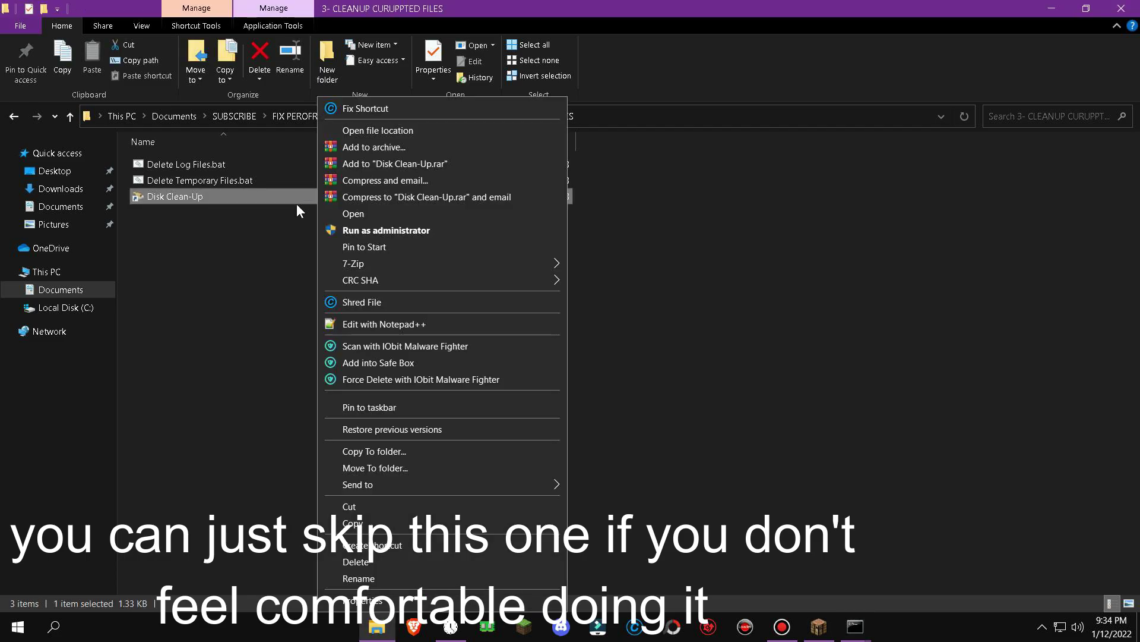
{"action": "left_click", "coordinate": [365, 231]}
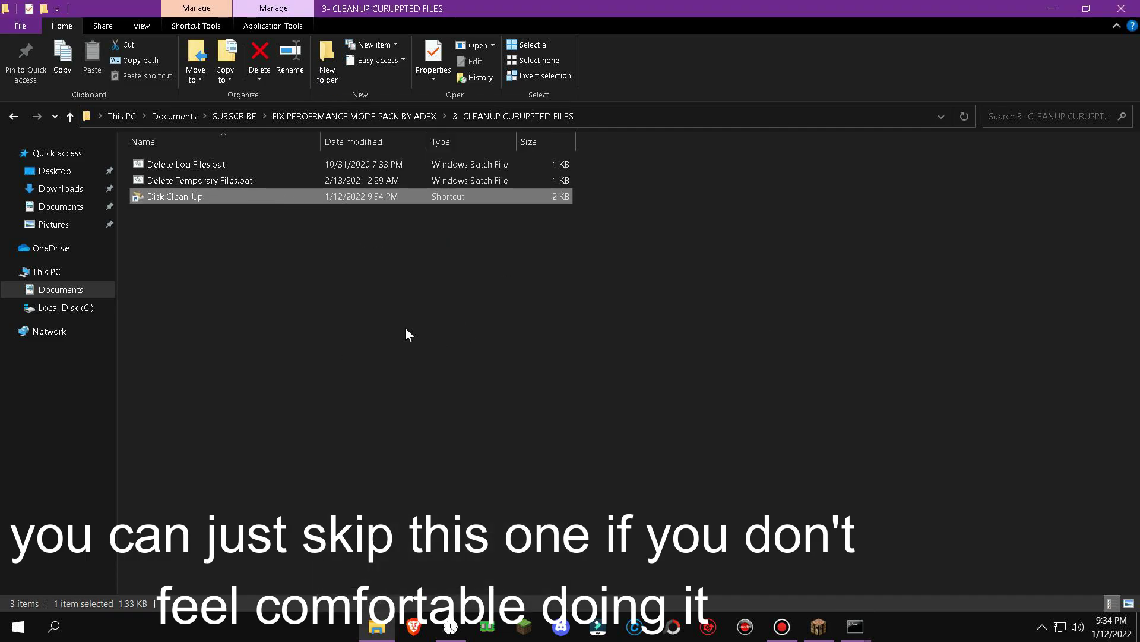
{"action": "left_click", "coordinate": [647, 379]}
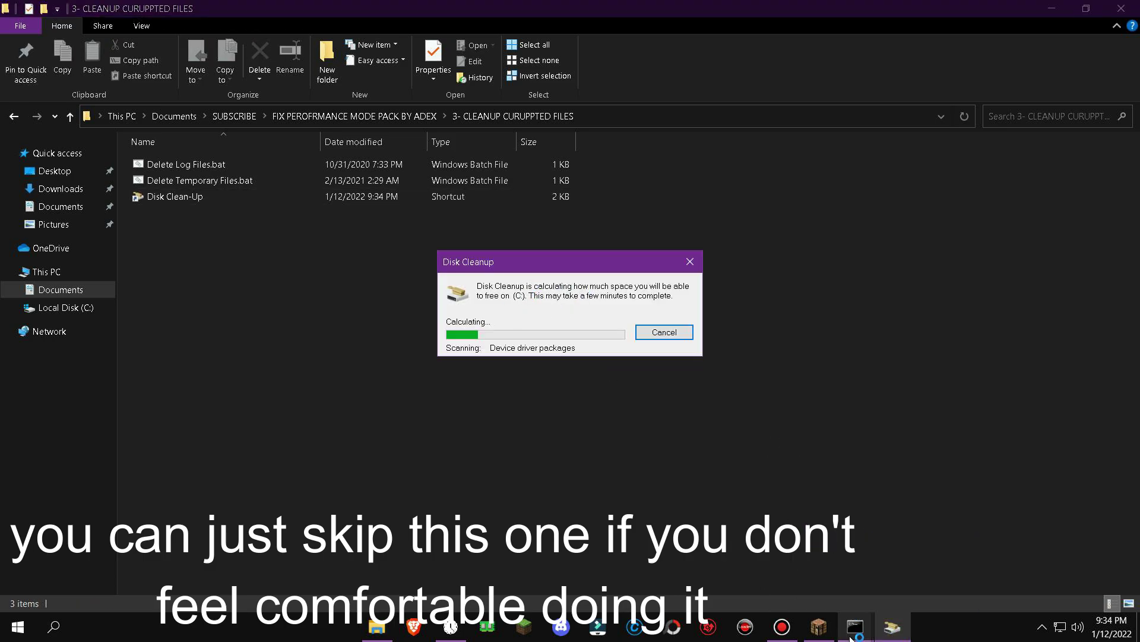
- Bring up the Delete Temporary Files script's command window and dismiss its closing prompt
{"action": "mouse_move", "coordinate": [857, 627]}
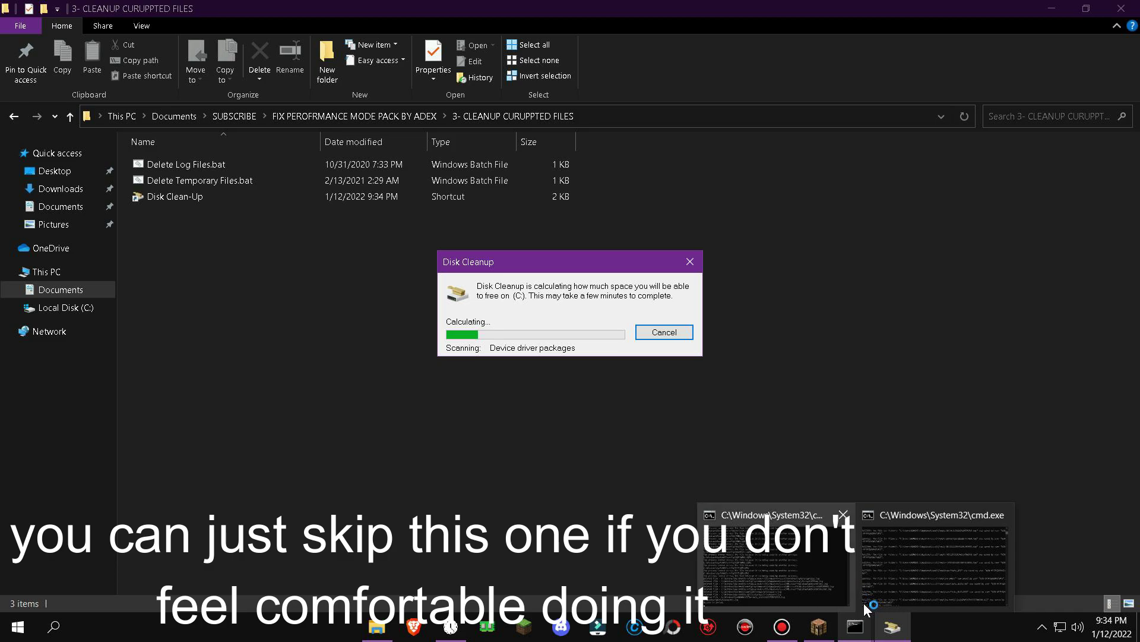
{"action": "left_click", "coordinate": [865, 603]}
{"action": "left_click", "coordinate": [895, 602]}
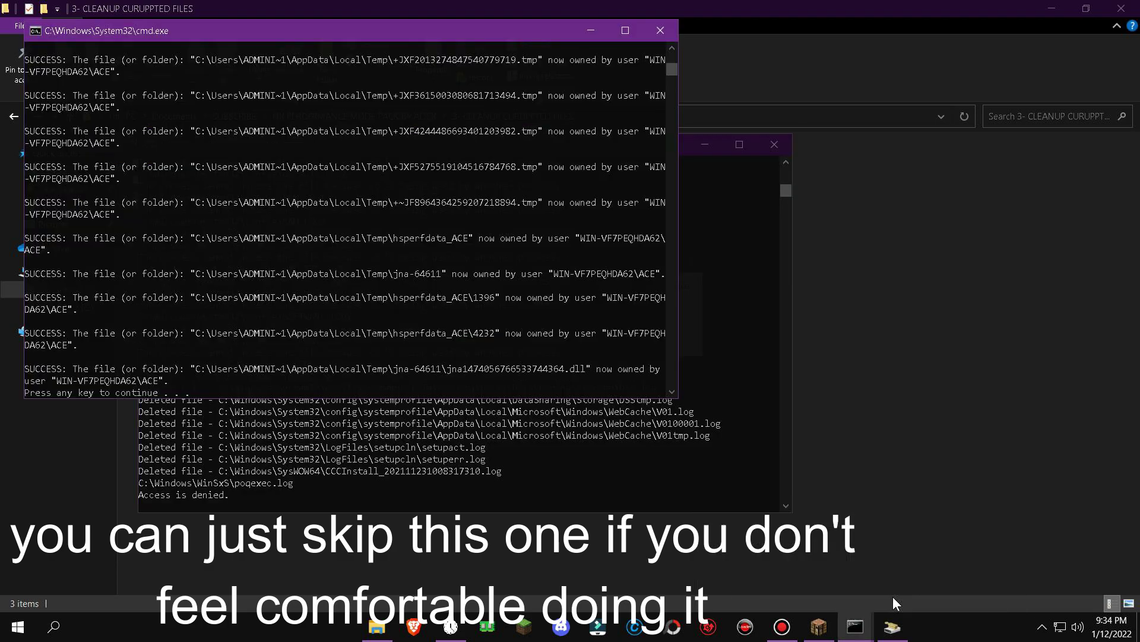
{"action": "left_click", "coordinate": [195, 387]}
{"action": "key", "text": "Return"}
{"action": "key", "text": "Return"}
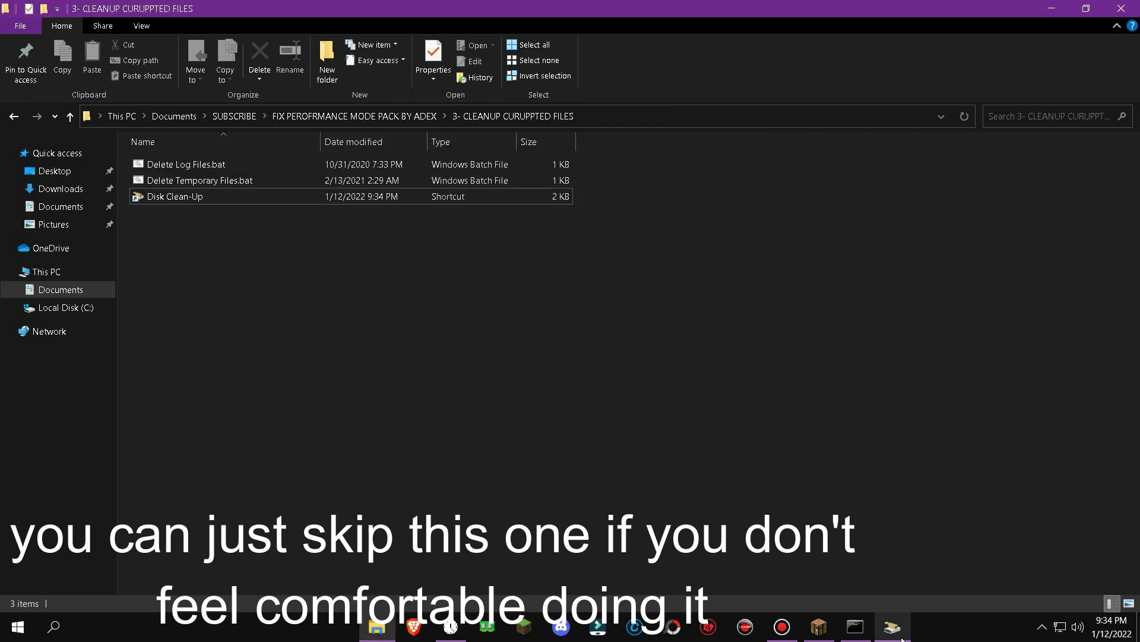
- Review the Delete Log Files script's output, close its command window and return to Disk Cleanup
{"action": "left_click", "coordinate": [892, 627]}
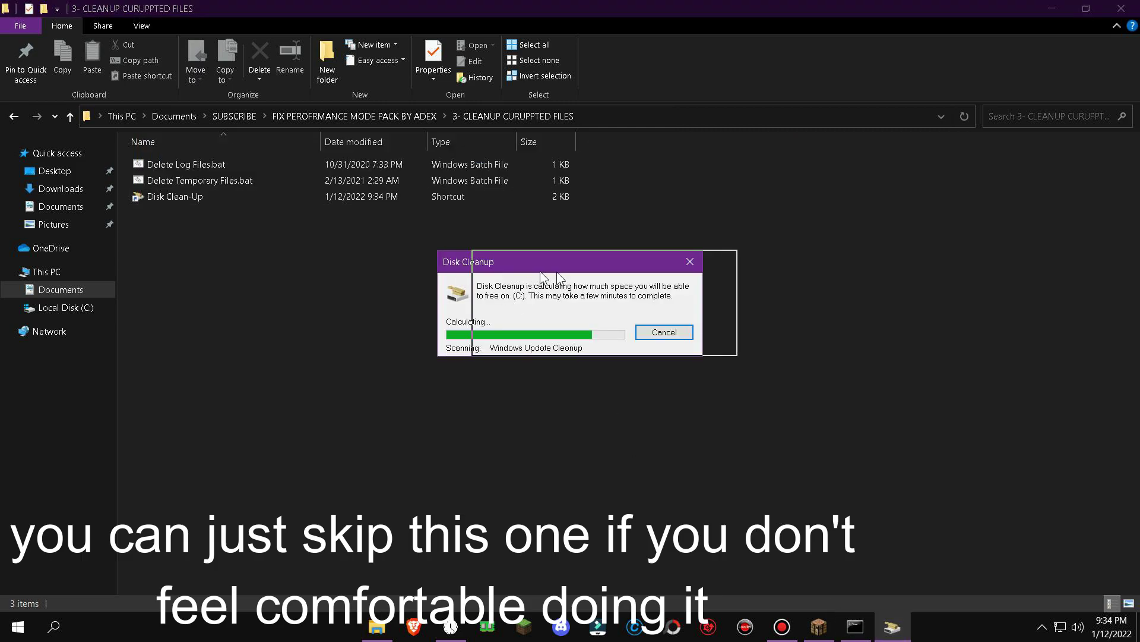
{"action": "left_click", "coordinate": [858, 638]}
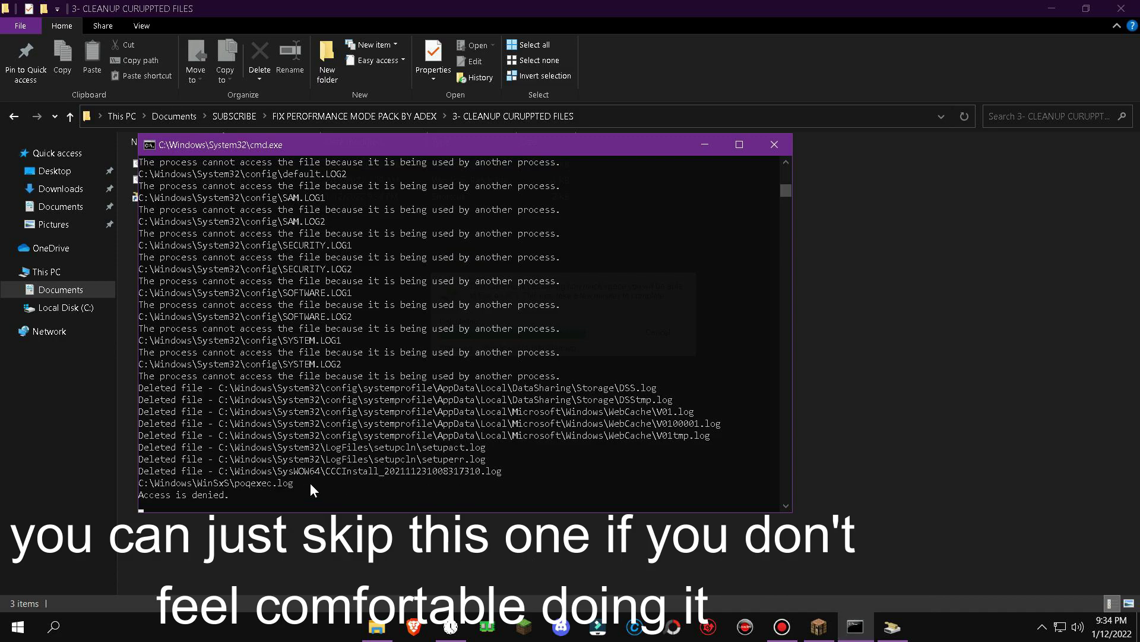
{"action": "scroll", "coordinate": [310, 482], "scroll_direction": "down", "scroll_amount": 4}
{"action": "scroll", "coordinate": [313, 481], "scroll_direction": "up", "scroll_amount": 1}
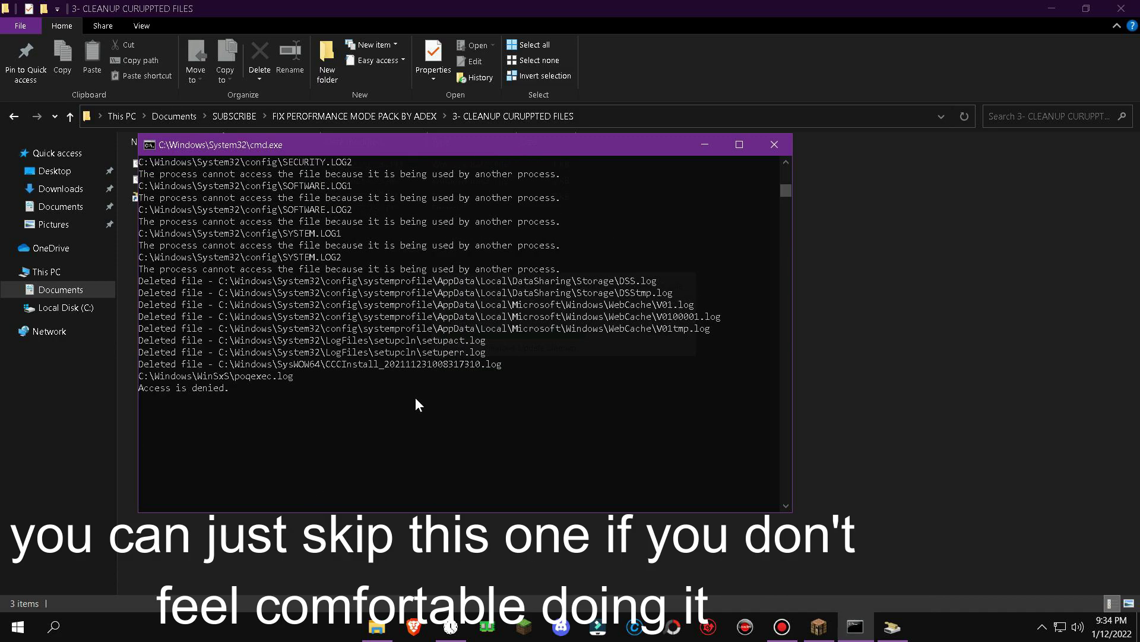
{"action": "double_click", "coordinate": [319, 366]}
{"action": "left_click", "coordinate": [509, 419]}
{"action": "scroll", "coordinate": [551, 439], "scroll_direction": "up", "scroll_amount": 1}
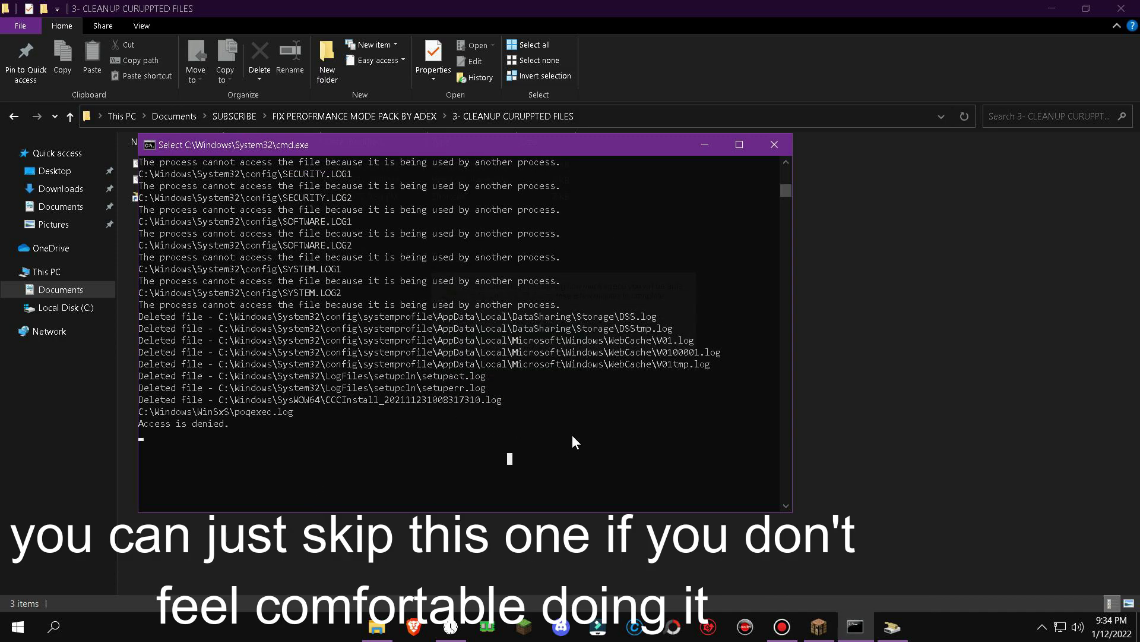
{"action": "left_click", "coordinate": [774, 145]}
{"action": "left_click_drag", "start_coordinate": [565, 255], "coordinate": [604, 269]}
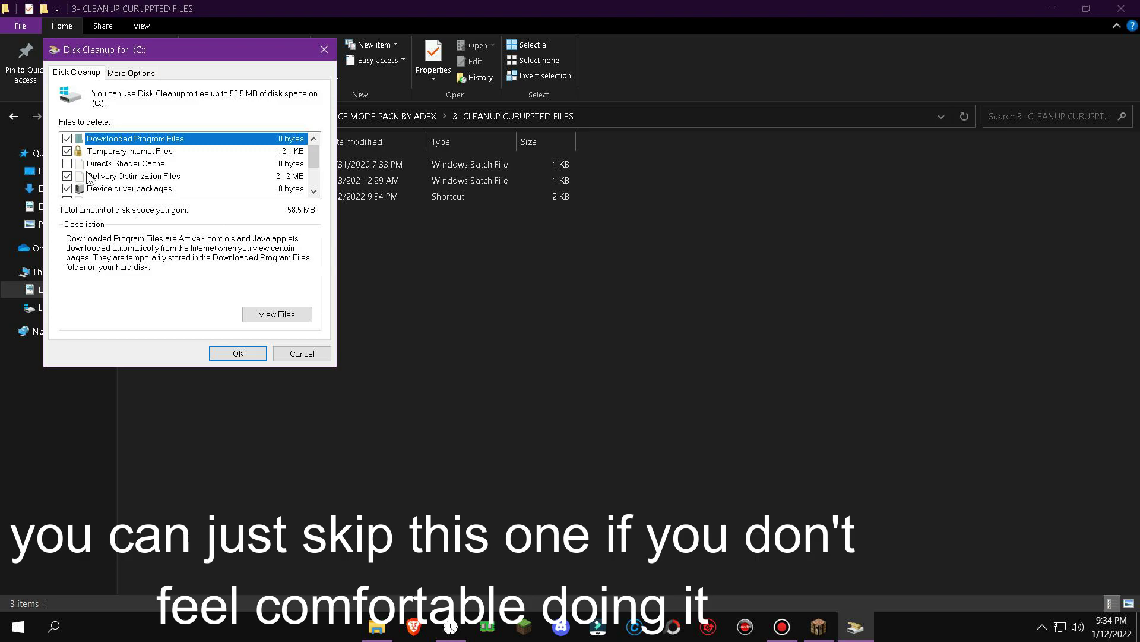
- Review the file categories offered for deletion on drive C: and include DirectX Shader Cache in the cleanup
{"action": "scroll", "coordinate": [185, 181], "scroll_direction": "down", "scroll_amount": 2}
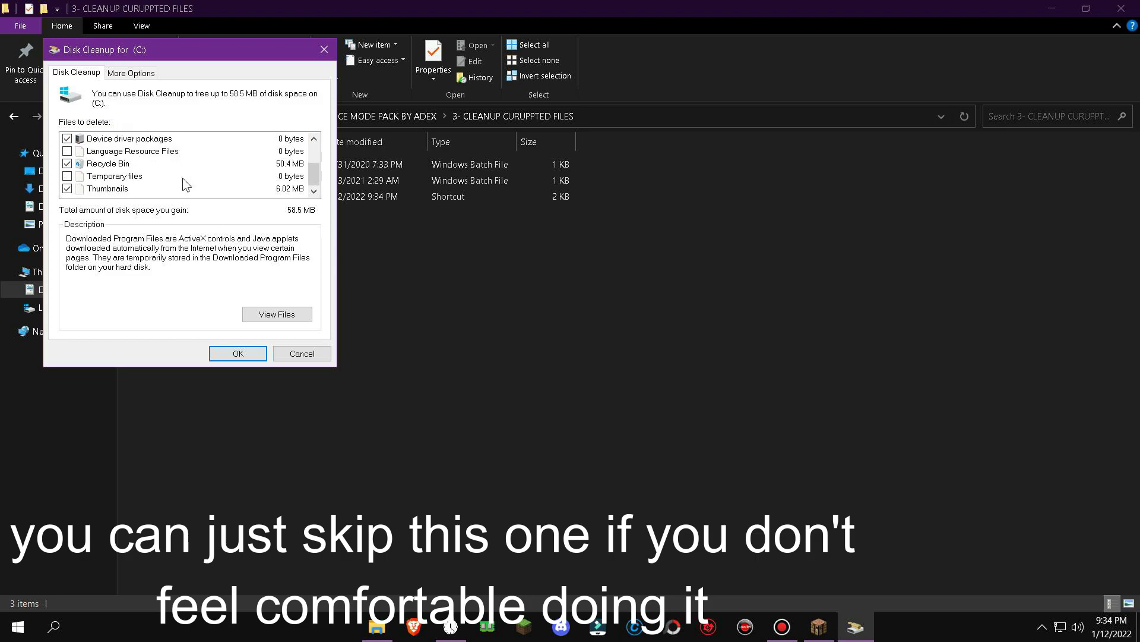
{"action": "scroll", "coordinate": [100, 180], "scroll_direction": "up", "scroll_amount": 2}
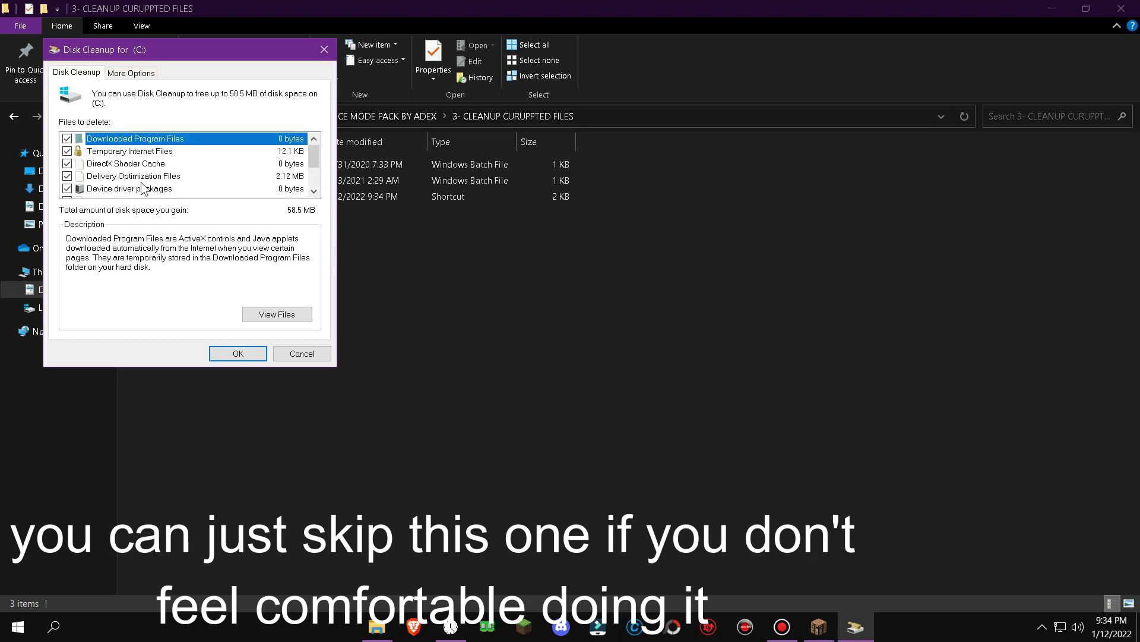
{"action": "scroll", "coordinate": [232, 185], "scroll_direction": "down", "scroll_amount": 1}
{"action": "scroll", "coordinate": [104, 189], "scroll_direction": "down", "scroll_amount": 1}
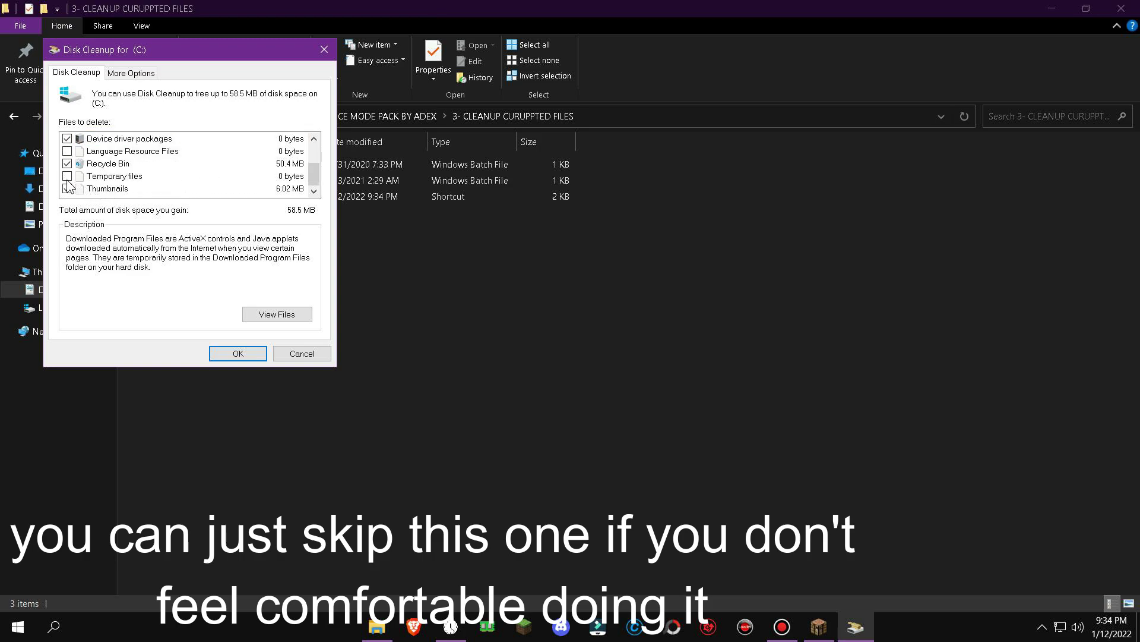
{"action": "scroll", "coordinate": [122, 184], "scroll_direction": "up", "scroll_amount": 2}
{"action": "scroll", "coordinate": [190, 180], "scroll_direction": "down", "scroll_amount": 1}
{"action": "scroll", "coordinate": [113, 160], "scroll_direction": "up", "scroll_amount": 1}
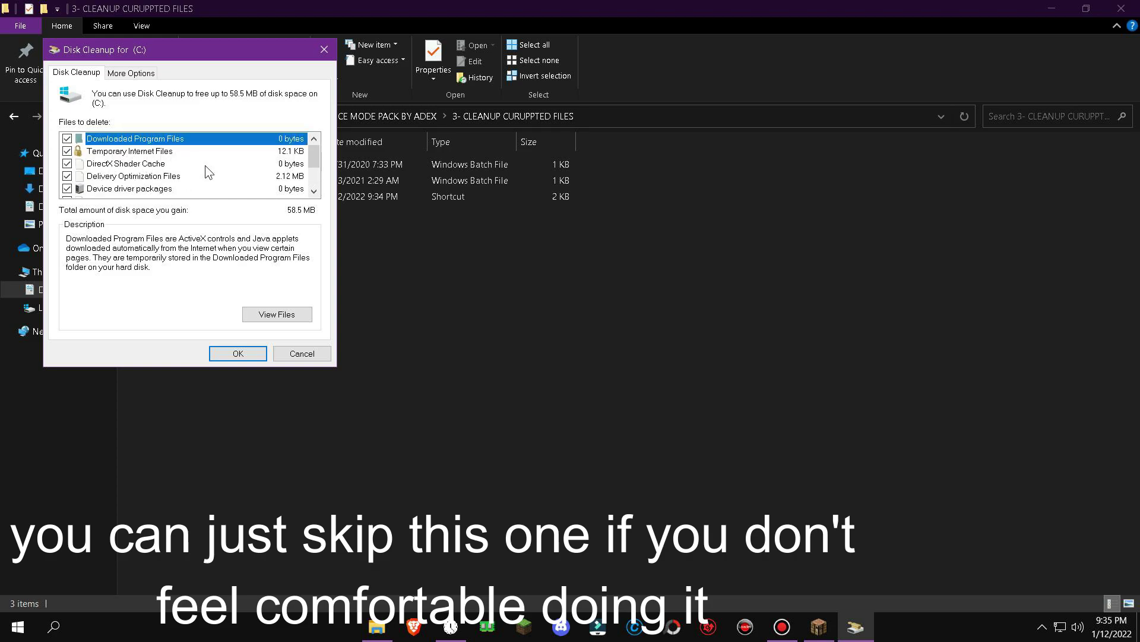
{"action": "scroll", "coordinate": [231, 187], "scroll_direction": "down", "scroll_amount": 2}
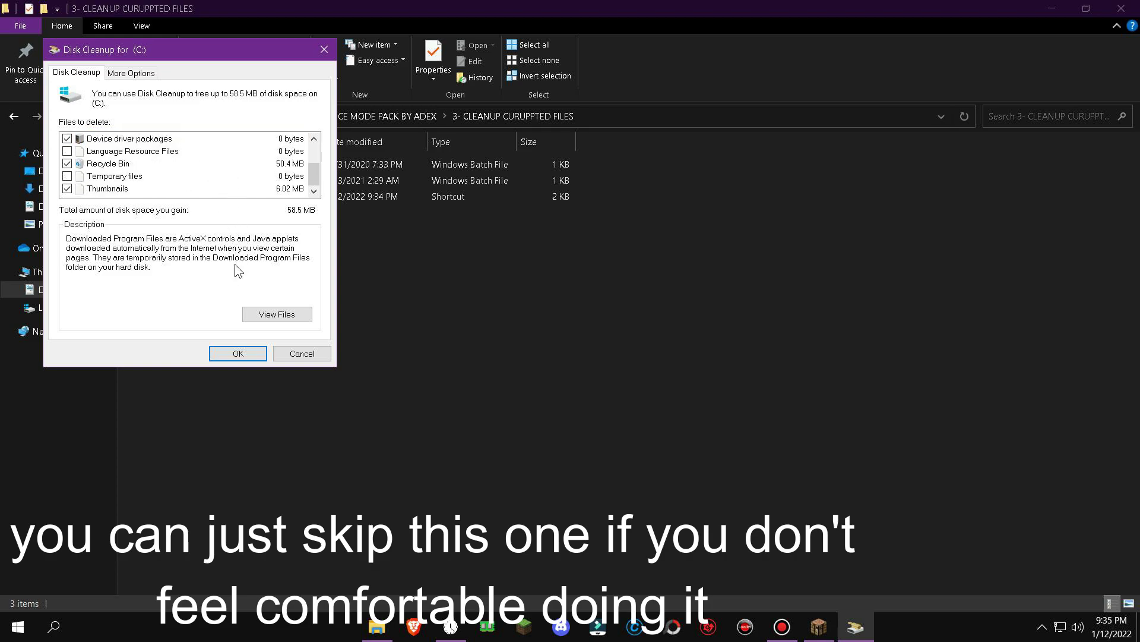
{"action": "scroll", "coordinate": [212, 195], "scroll_direction": "up", "scroll_amount": 2}
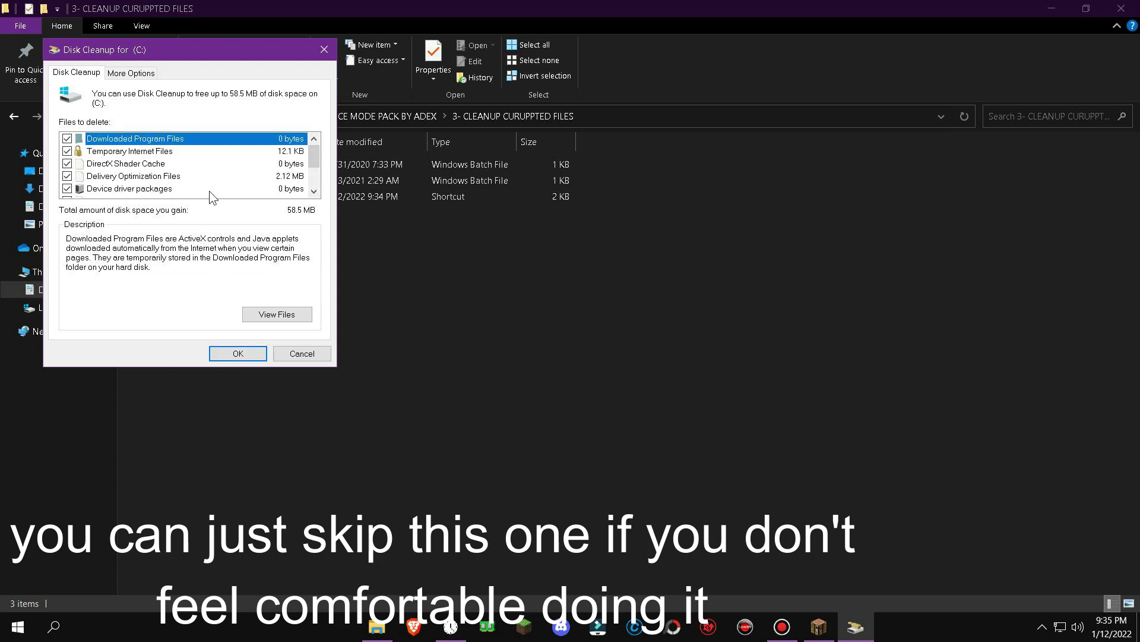
- Start the Disk Cleanup of drive C: with the chosen categories and confirm deleting the files
{"action": "left_click", "coordinate": [239, 354]}
{"action": "left_click", "coordinate": [611, 324]}
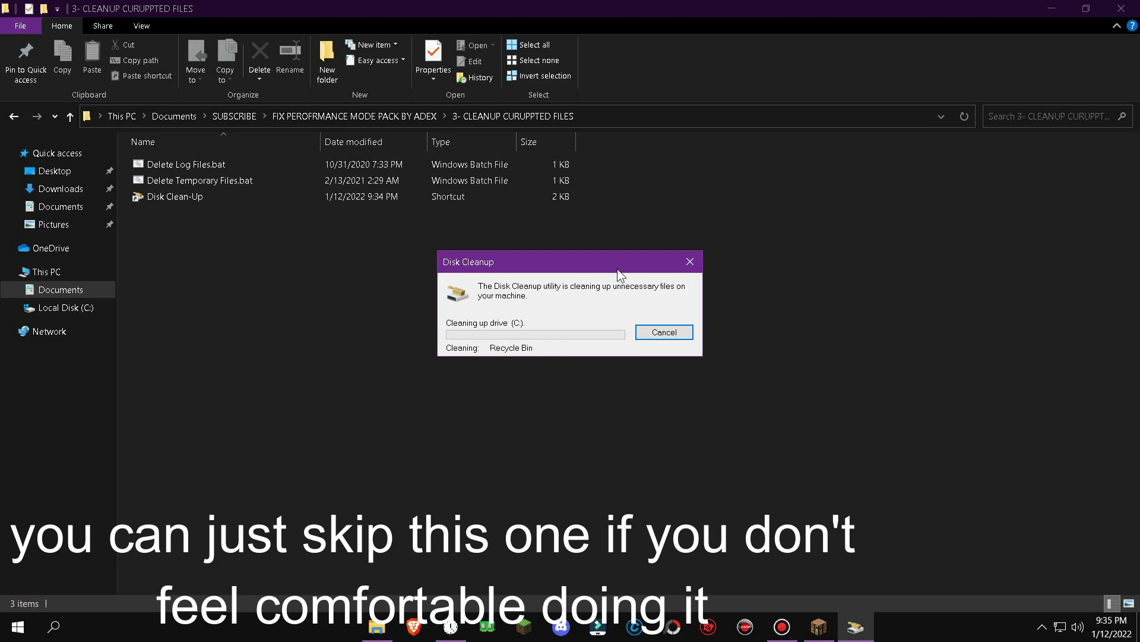
{"action": "left_click_drag", "start_coordinate": [618, 268], "coordinate": [493, 266]}
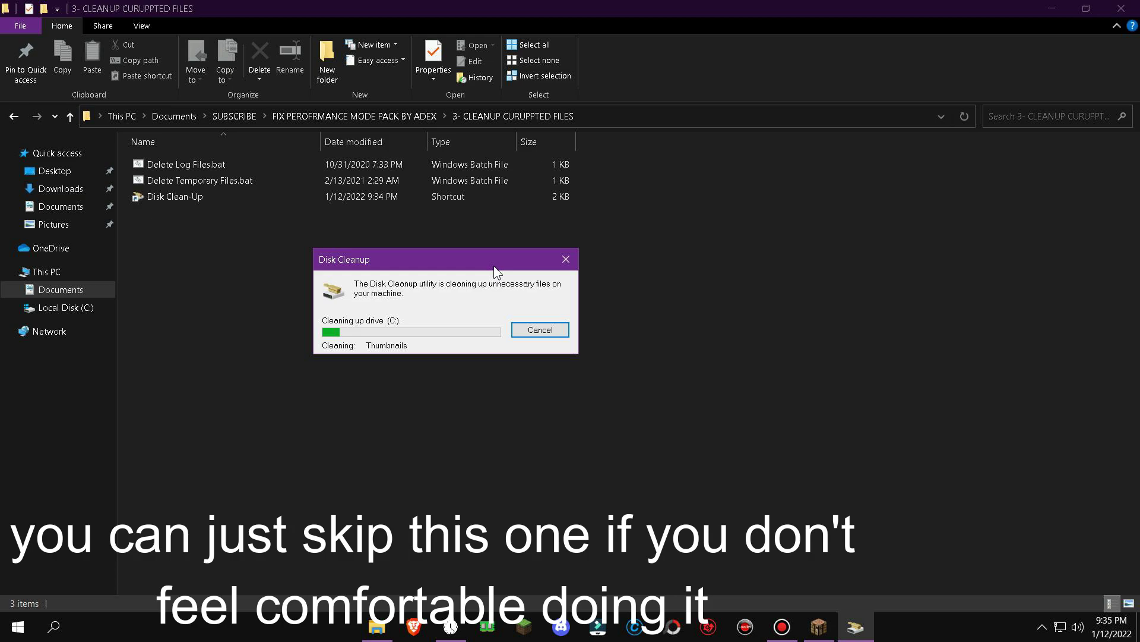
{"action": "left_click_drag", "start_coordinate": [493, 265], "coordinate": [701, 317]}
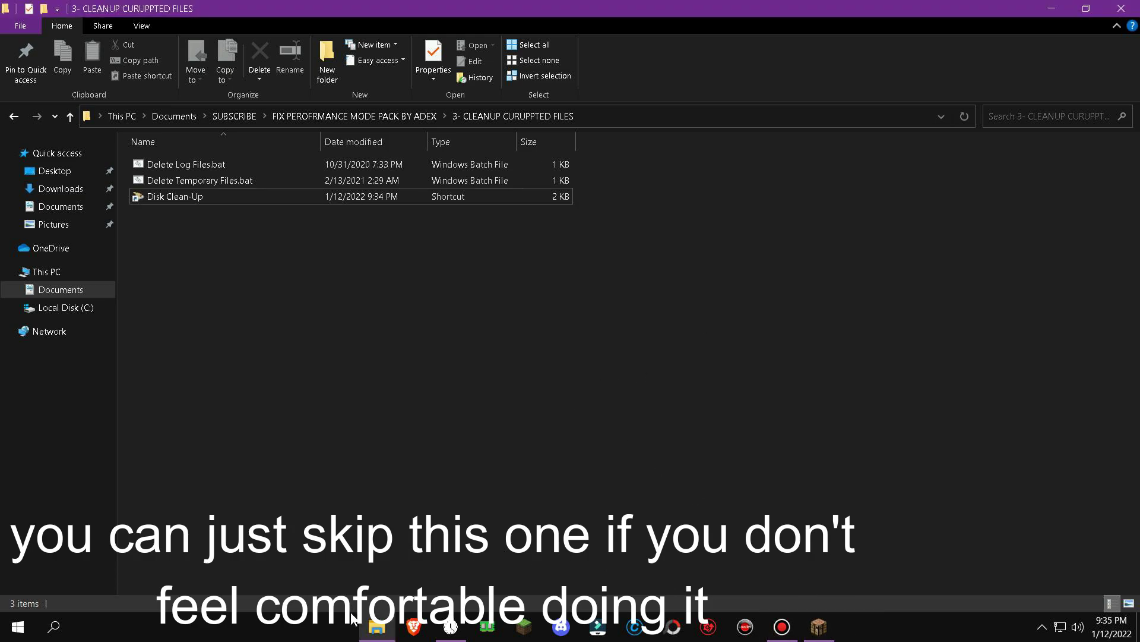
- Go to the 4- ENHANCE PC POWER folder of the pack and merge Disable Power Throttling.reg into the registry
{"action": "mouse_move", "coordinate": [372, 633]}
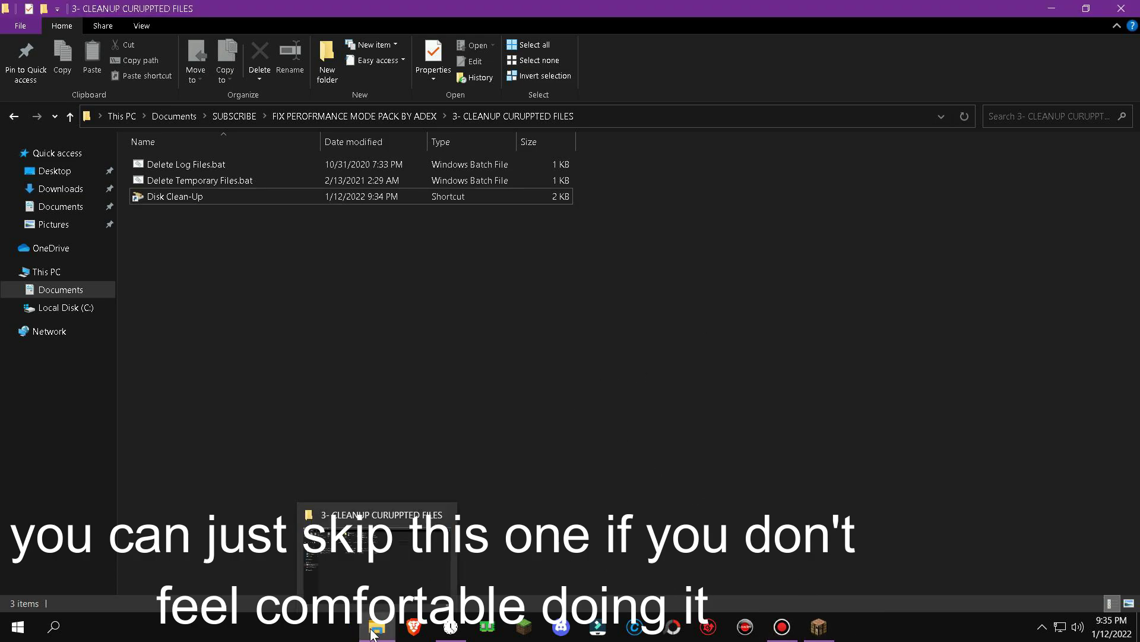
{"action": "left_click", "coordinate": [389, 122]}
{"action": "double_click", "coordinate": [247, 209]}
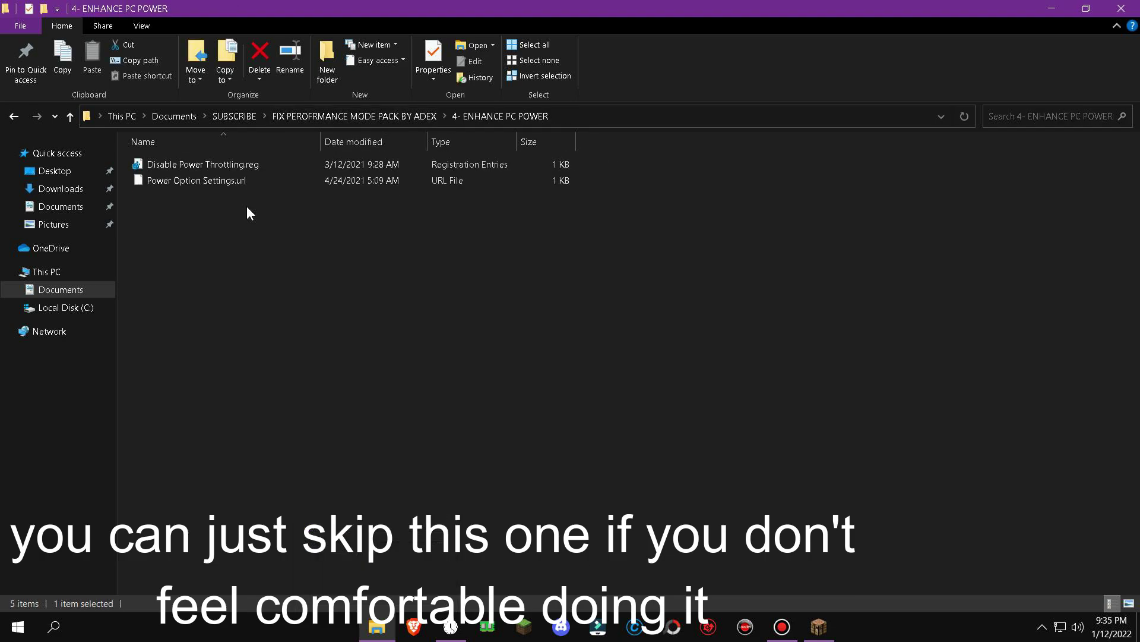
{"action": "left_click", "coordinate": [315, 164]}
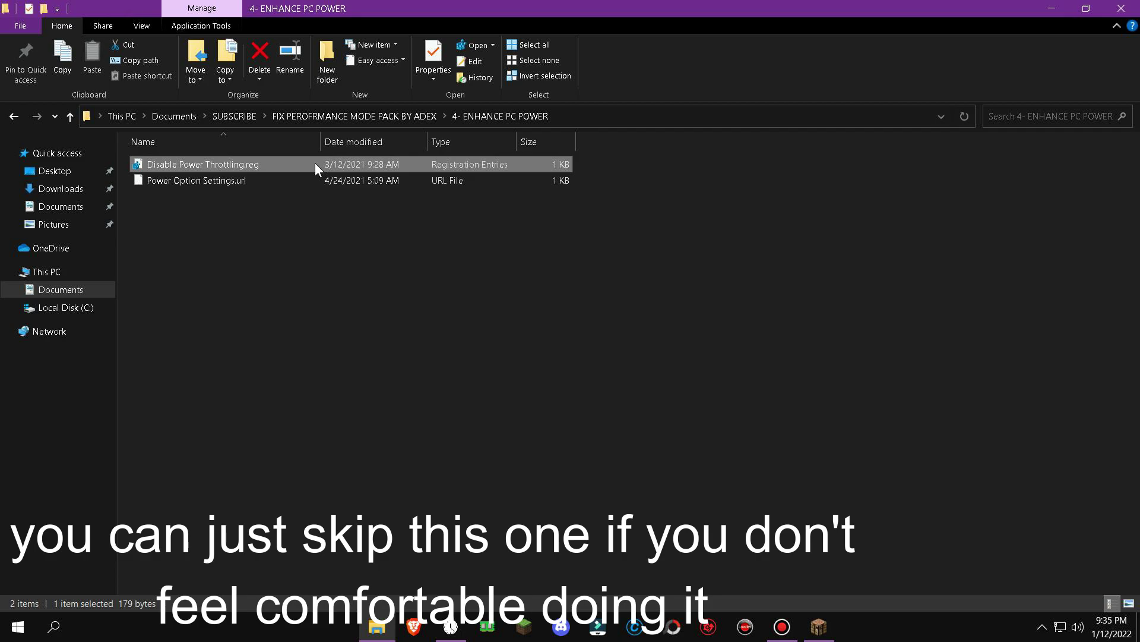
{"action": "key", "text": "Return"}
{"action": "left_click", "coordinate": [694, 339]}
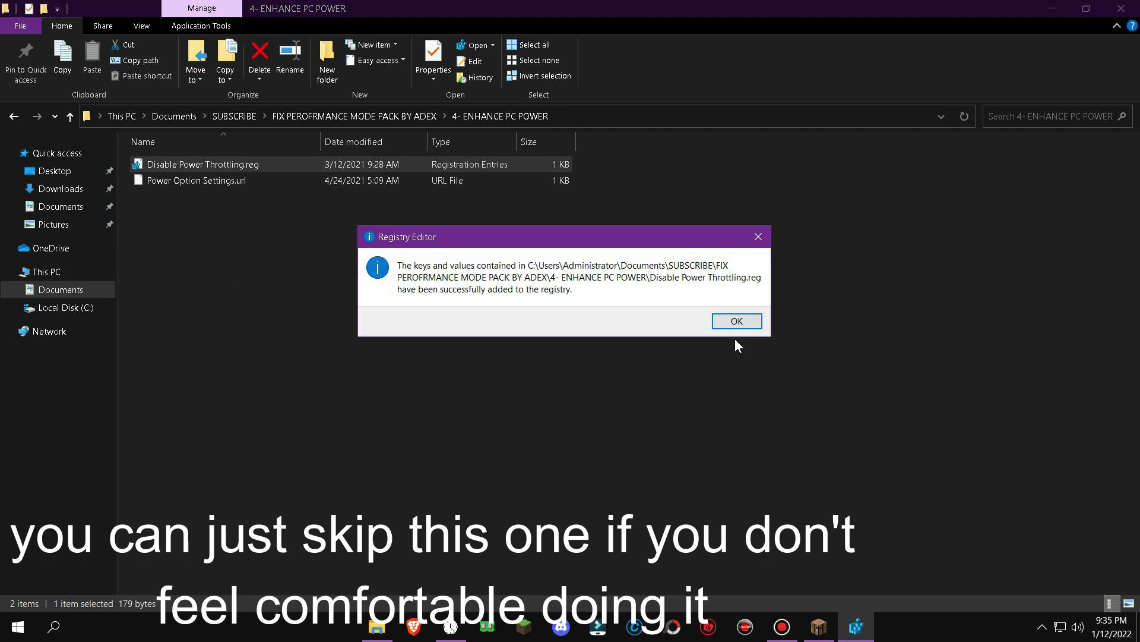
{"action": "left_click", "coordinate": [742, 326]}
- Go to the 5- PC BEST SETTING folder and merge Disable FSO & Game Bar.reg into the registry
{"action": "left_click", "coordinate": [366, 119]}
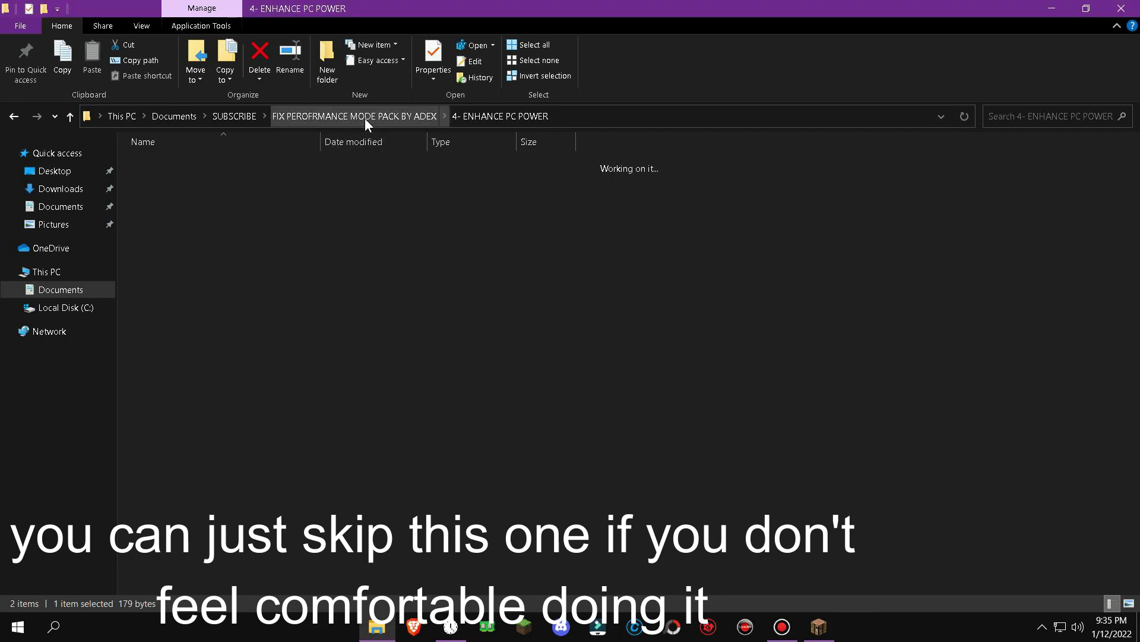
{"action": "double_click", "coordinate": [319, 228]}
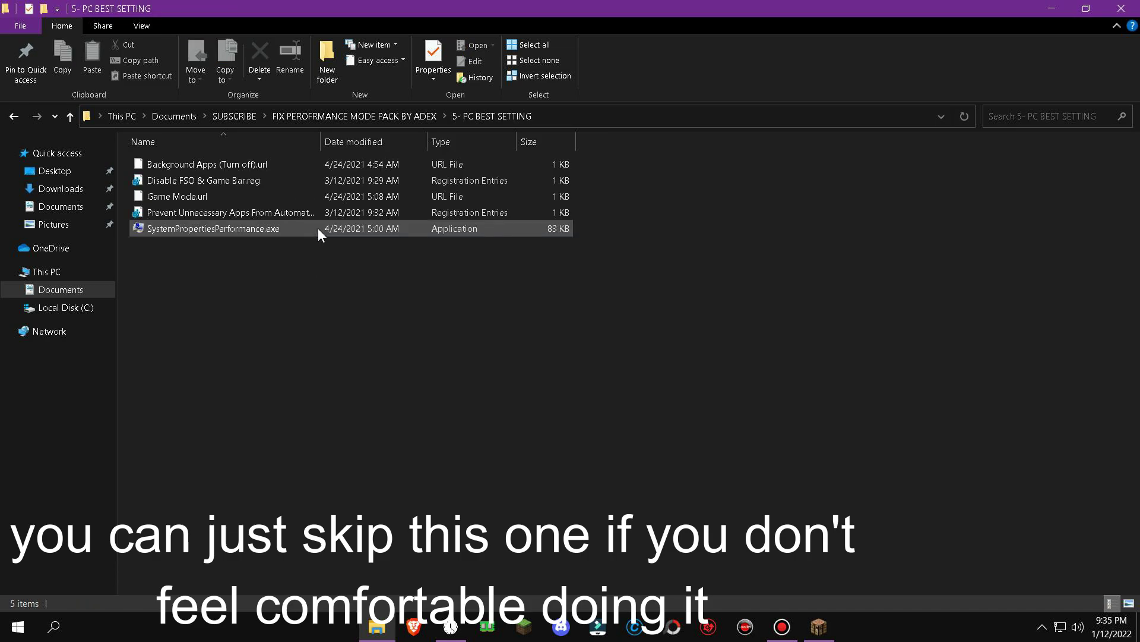
{"action": "left_click", "coordinate": [297, 183]}
{"action": "left_click", "coordinate": [692, 336]}
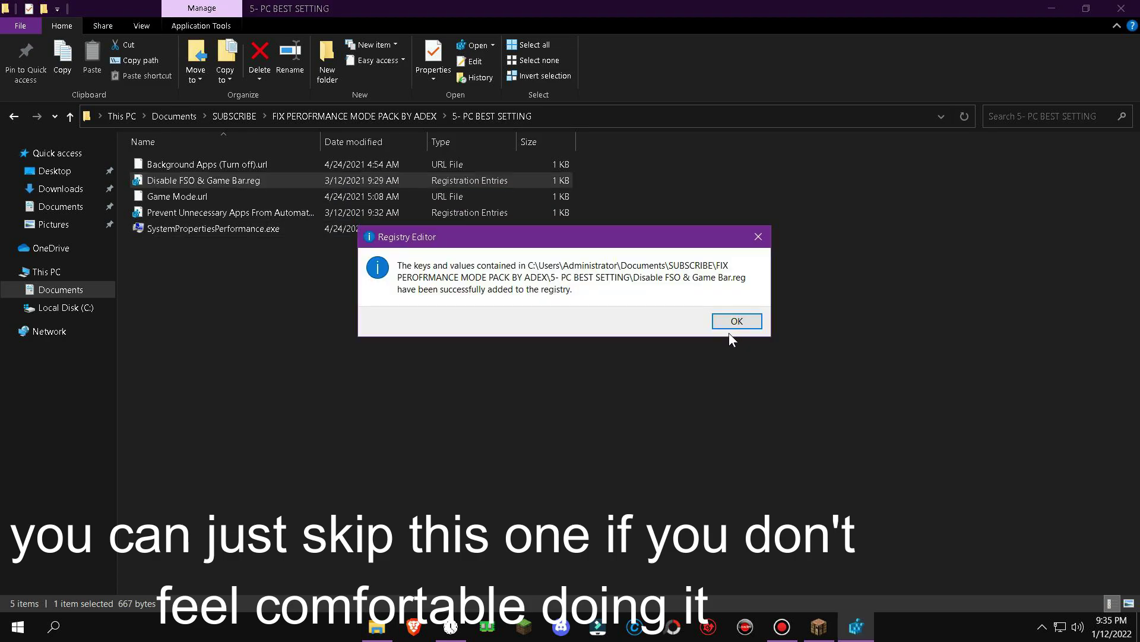
{"action": "left_click", "coordinate": [734, 324]}
- Merge the Prevent Unnecessary Apps registration file into the registry
{"action": "double_click", "coordinate": [334, 212]}
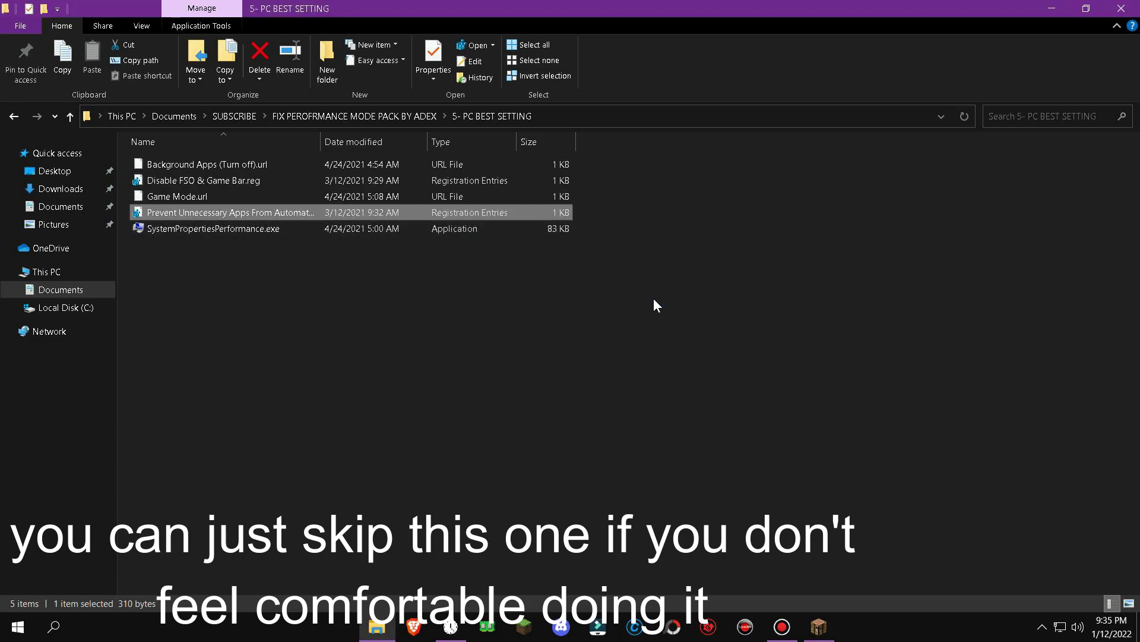
{"action": "left_click", "coordinate": [680, 344]}
{"action": "left_click", "coordinate": [733, 322]}
- Run SystemPropertiesPerformance.exe and accept the Adjust for best performance visual effects setting
{"action": "left_click", "coordinate": [438, 230]}
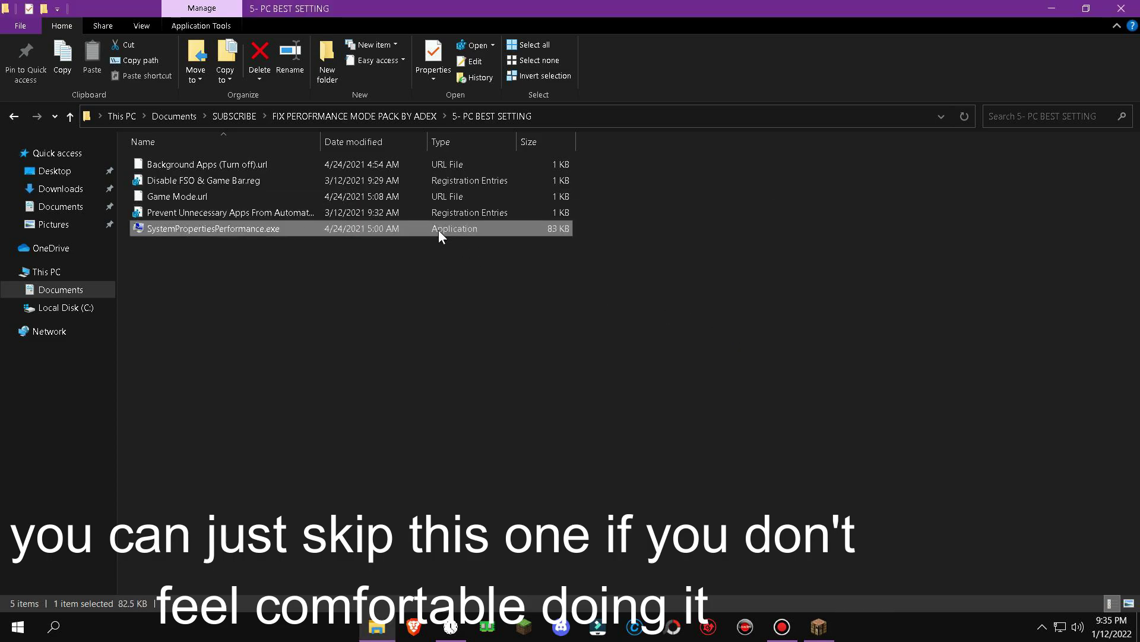
{"action": "double_click", "coordinate": [438, 230]}
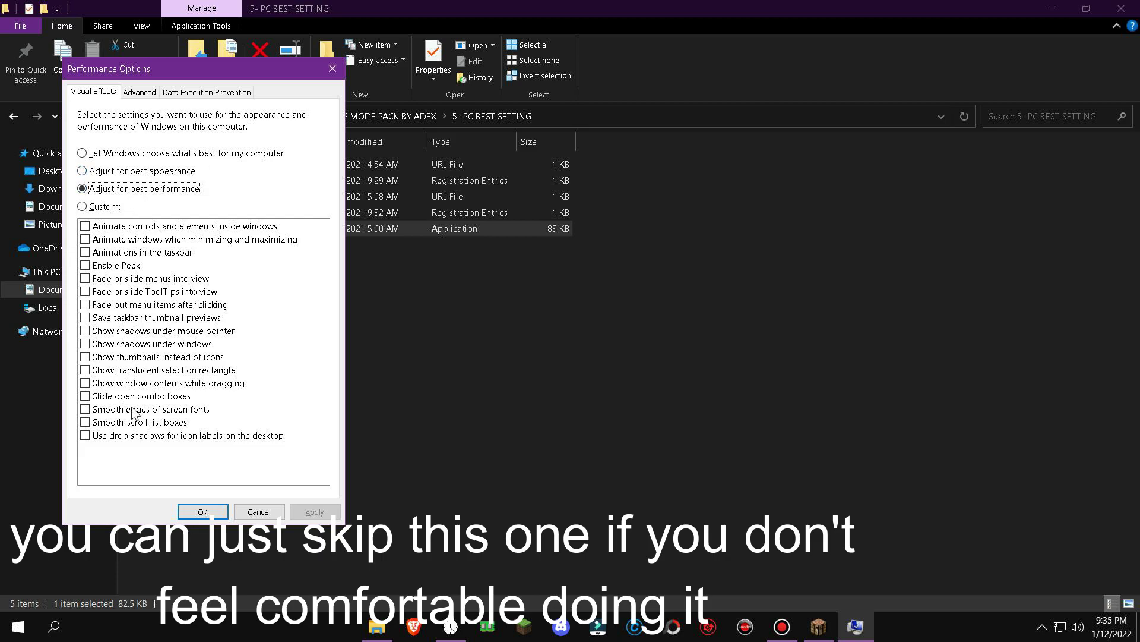
{"action": "left_click", "coordinate": [216, 512]}
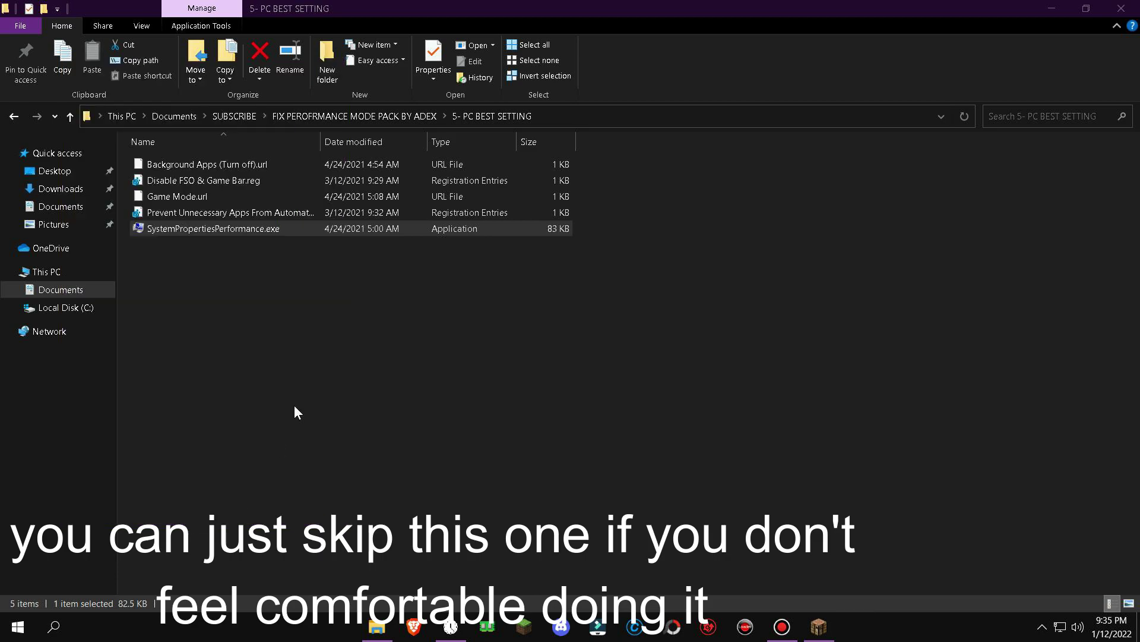
{"action": "double_click", "coordinate": [316, 166]}
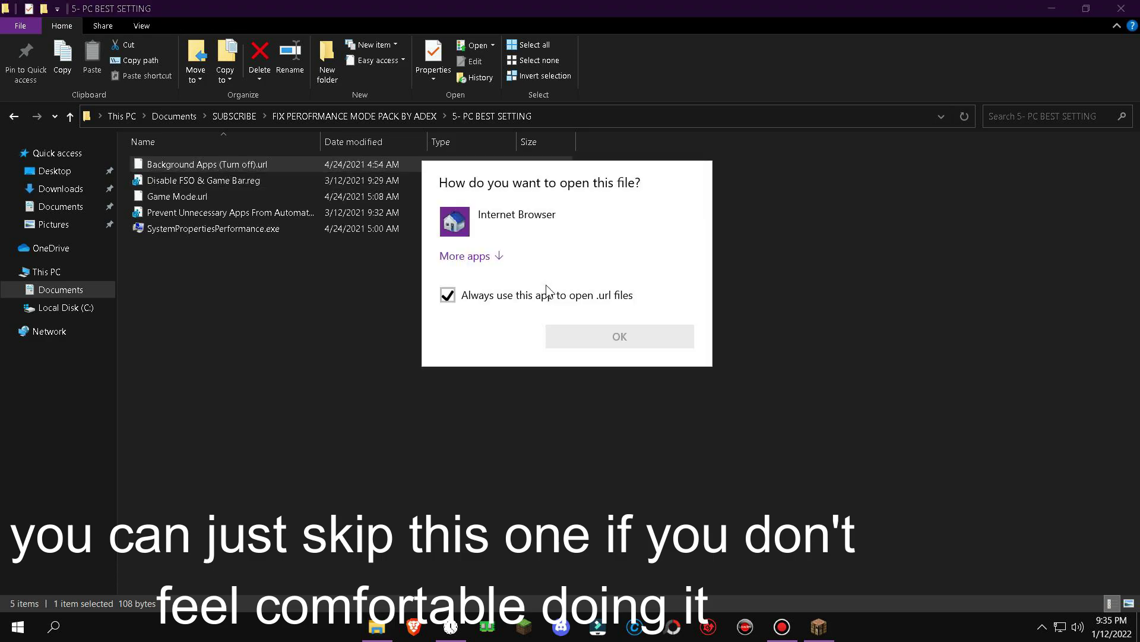
{"action": "left_click", "coordinate": [451, 254]}
{"action": "scroll", "coordinate": [618, 404], "scroll_direction": "down", "scroll_amount": 2}
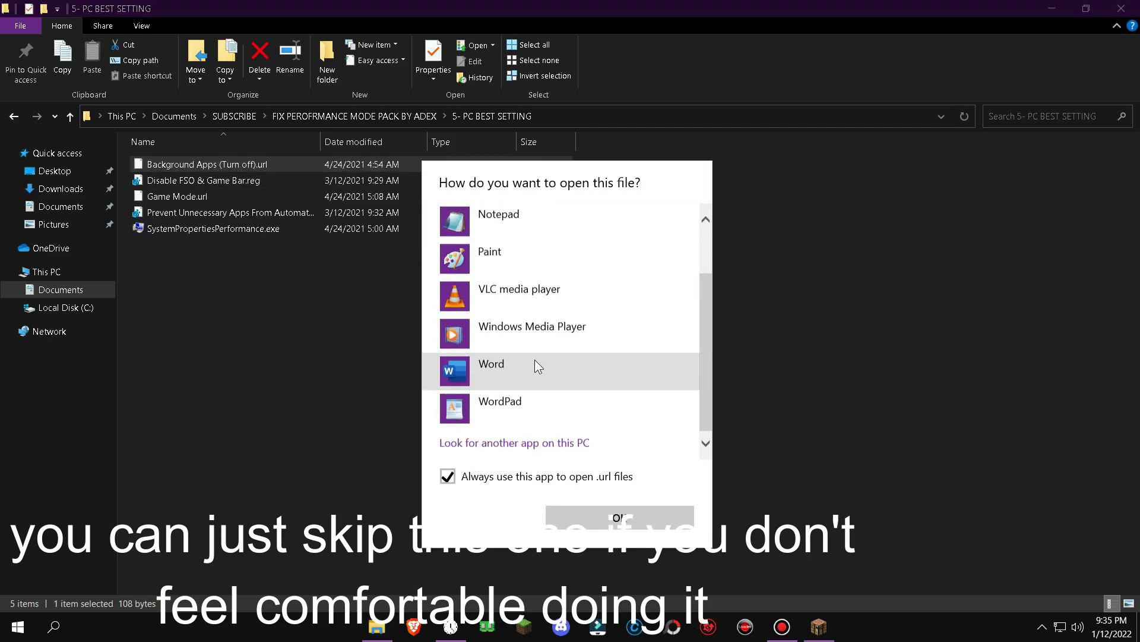
{"action": "scroll", "coordinate": [537, 360], "scroll_direction": "up", "scroll_amount": 3}
{"action": "key", "text": "Escape"}
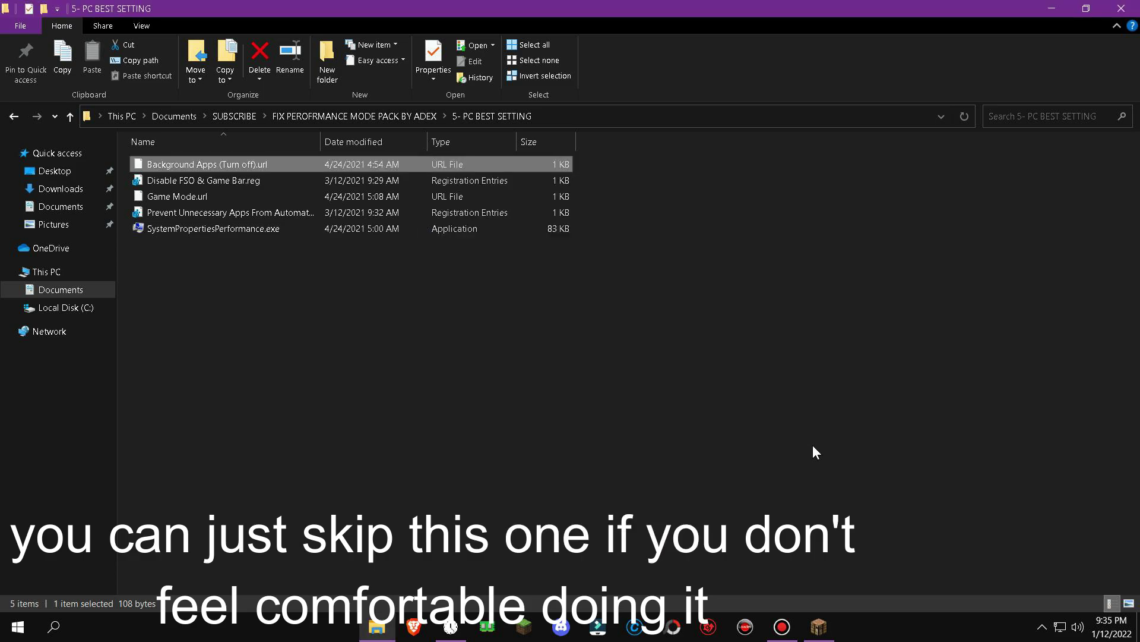